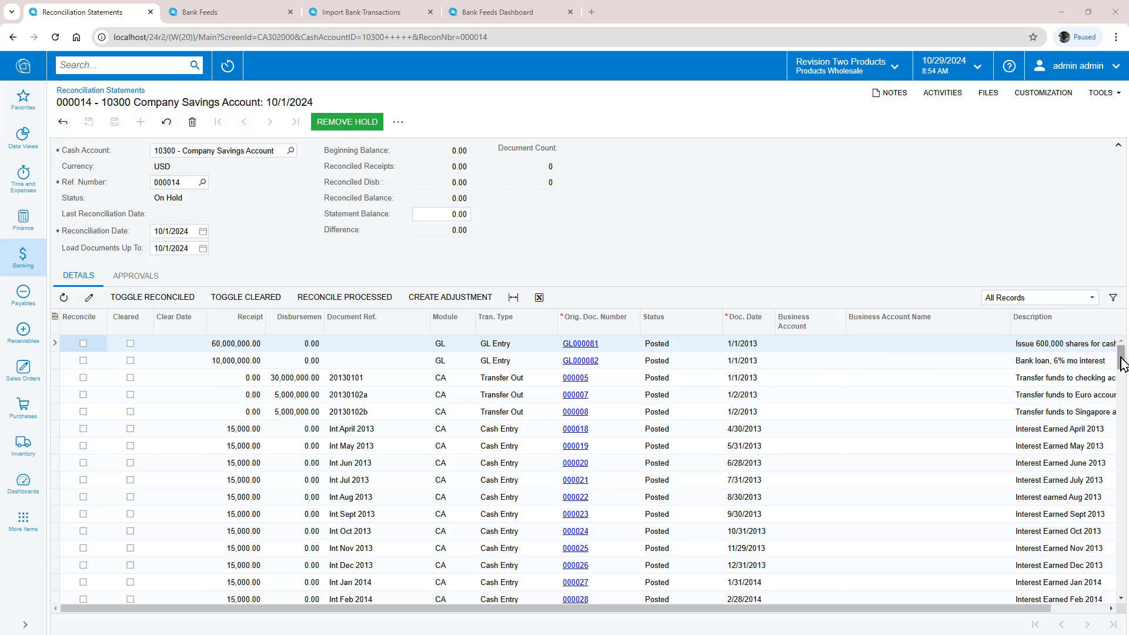
# Mark all listed documents as reconciled and cleared, and set the statement balance to the reconciled balance of 32,815,980.70
pyautogui.moveTo(1121, 357)
pyautogui.mouseDown()
pyautogui.moveTo(1121, 581)
pyautogui.moveTo(1121, 352)
pyautogui.mouseUp()
pyautogui.click(152, 297)
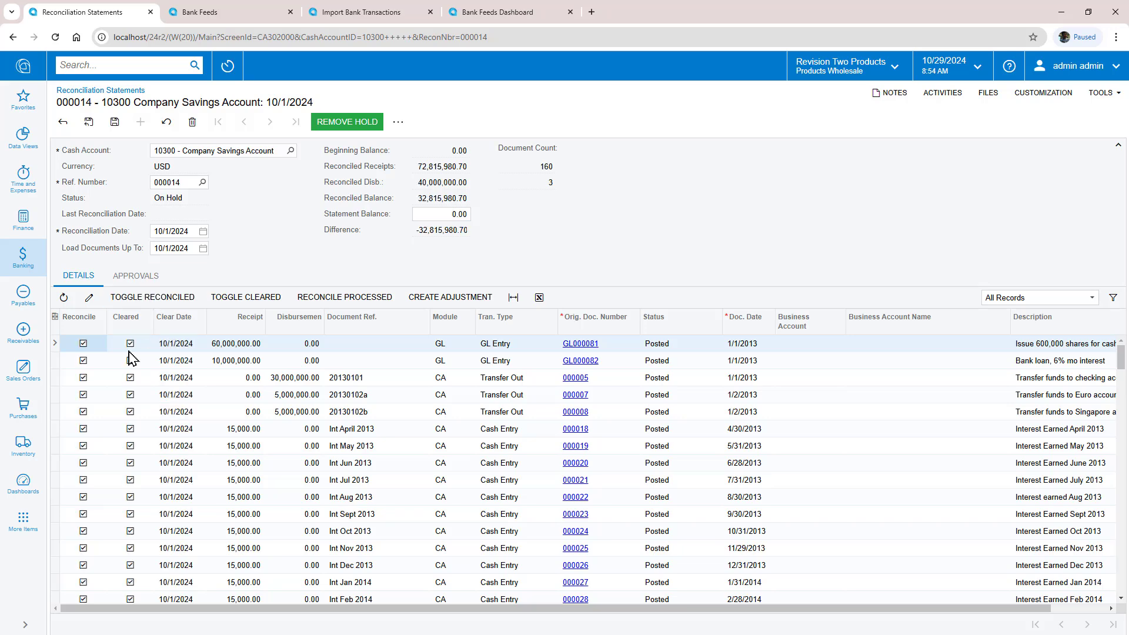
pyautogui.doubleClick(422, 198)
pyautogui.hotkey('ctrl', 'c')
pyautogui.click(438, 216)
pyautogui.hotkey('ctrl', 'v')
pyautogui.press('Tab')
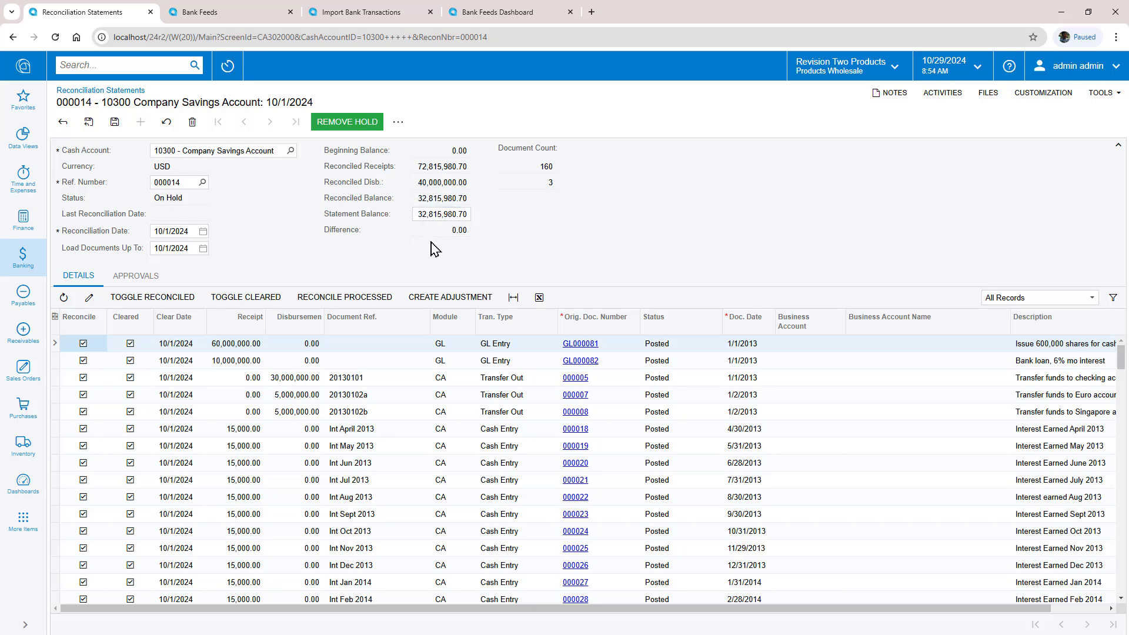
# Save the savings account reconciliation statement and release it from hold
pyautogui.click(114, 122)
pyautogui.click(348, 125)
pyautogui.click(335, 122)
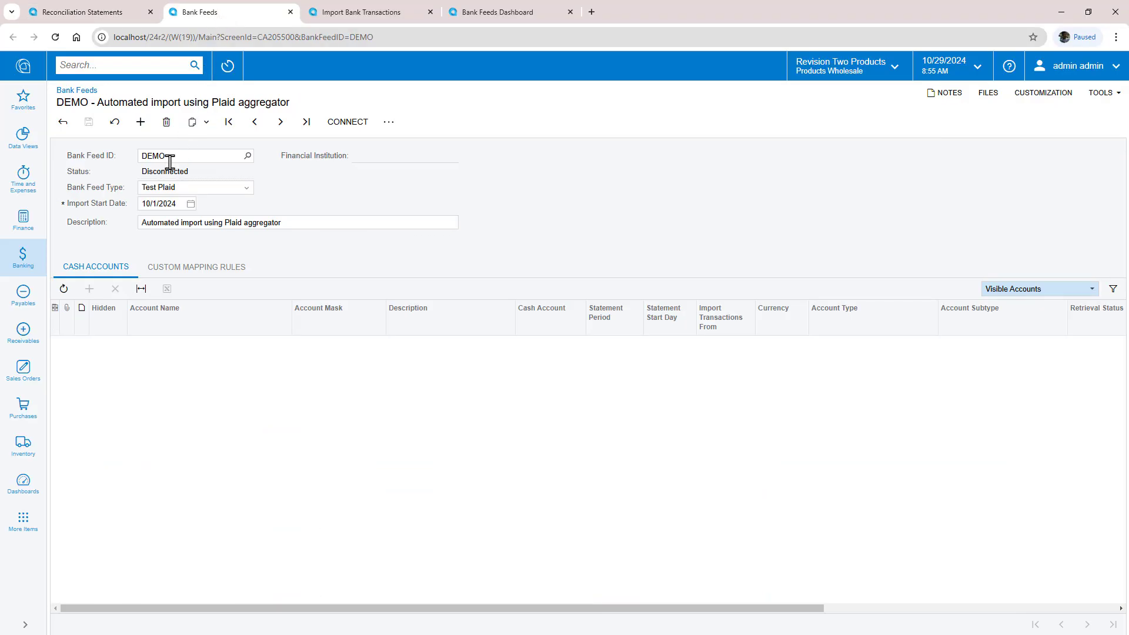
# Start connecting the DEMO bank feed through Plaid, choosing Chase as the institution and continuing to its login page
pyautogui.click(341, 126)
pyautogui.click(347, 126)
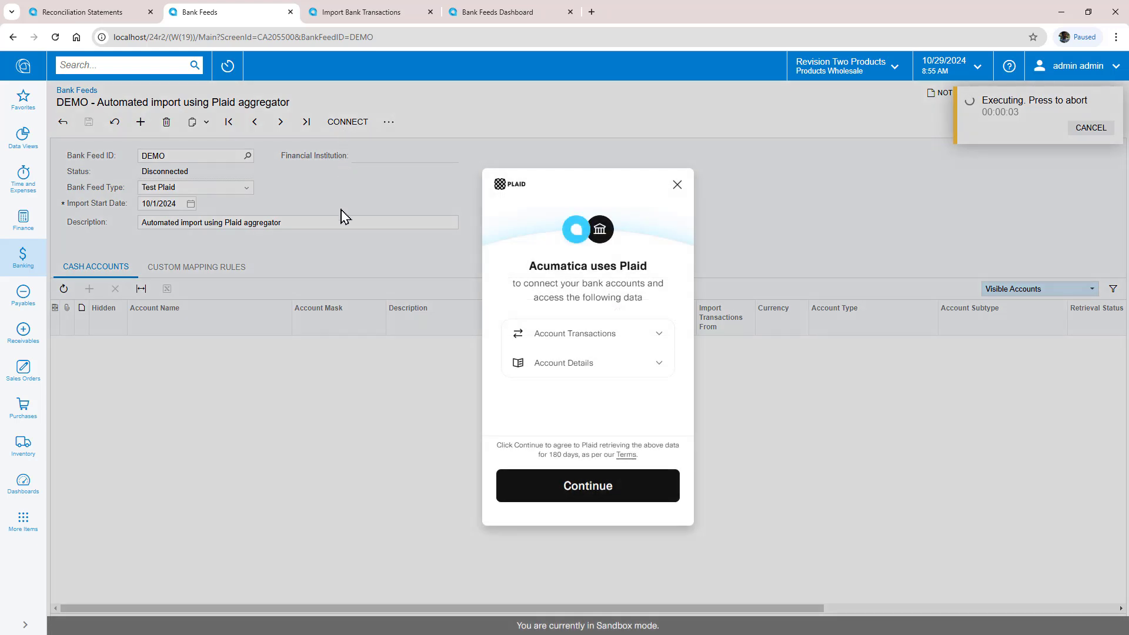
pyautogui.click(590, 489)
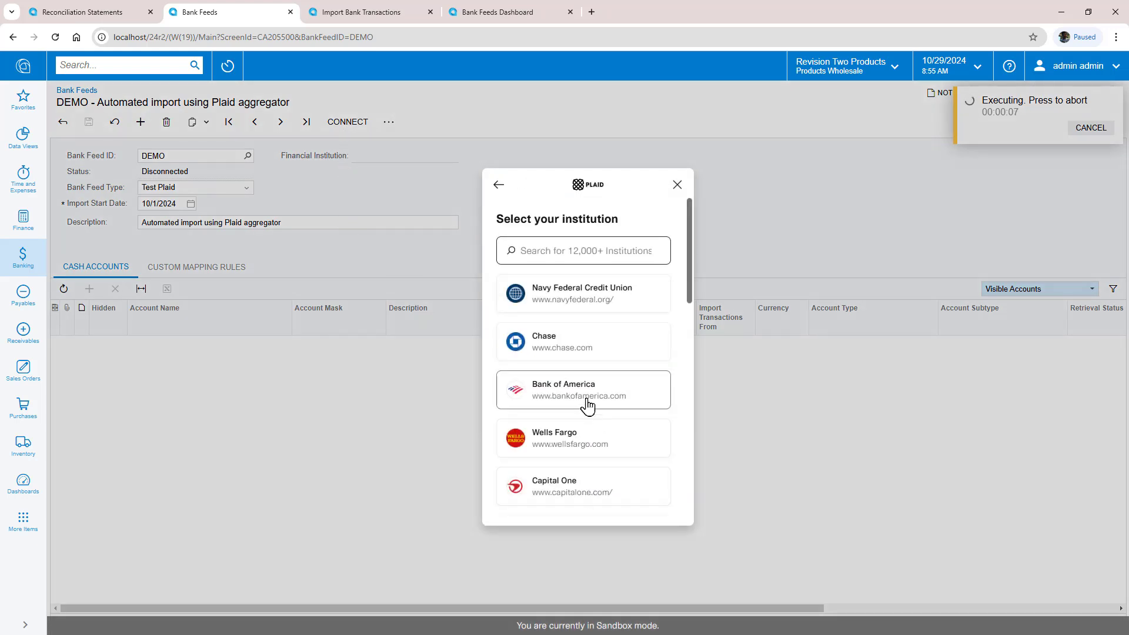
pyautogui.click(569, 358)
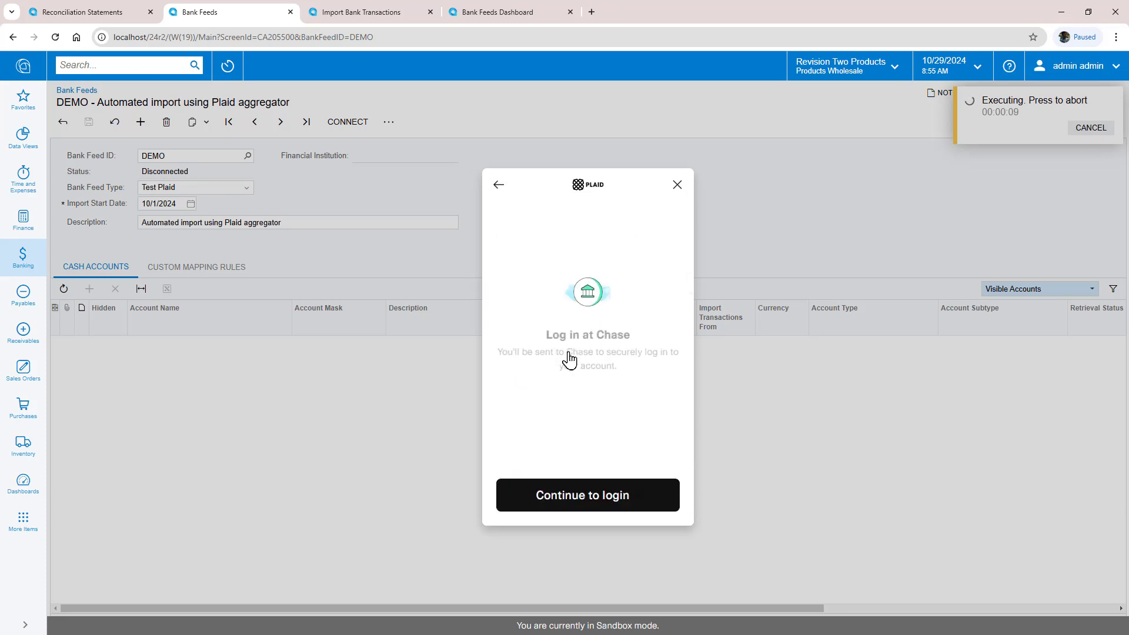
pyautogui.click(591, 507)
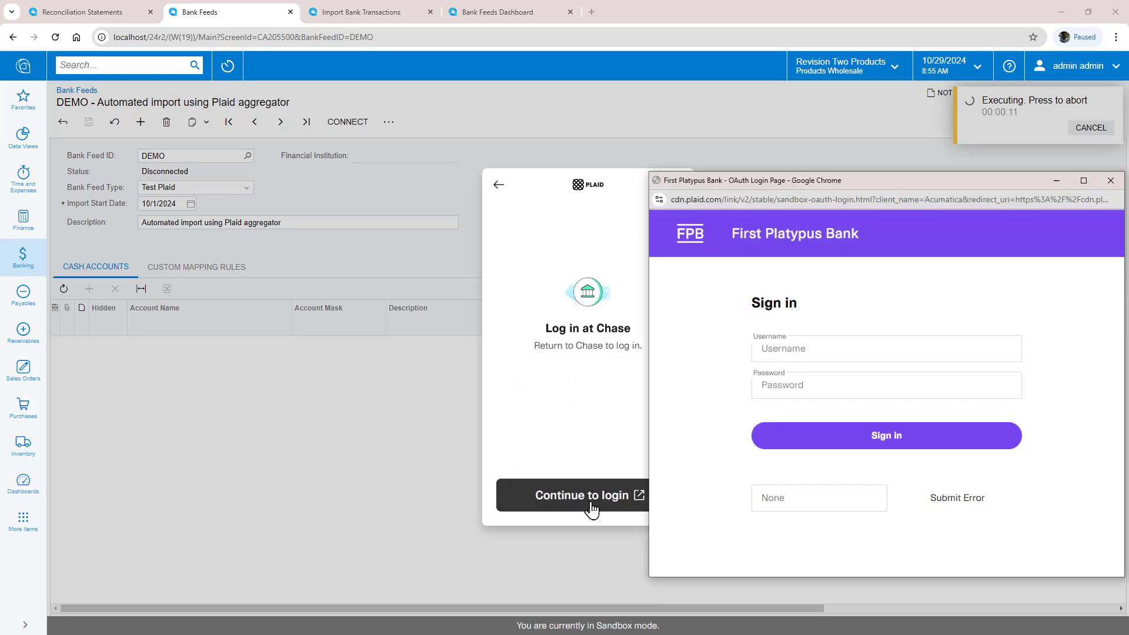
# Sign in to the bank with the filled-in credentials and submit the security code for verification
pyautogui.click(831, 442)
pyautogui.click(828, 422)
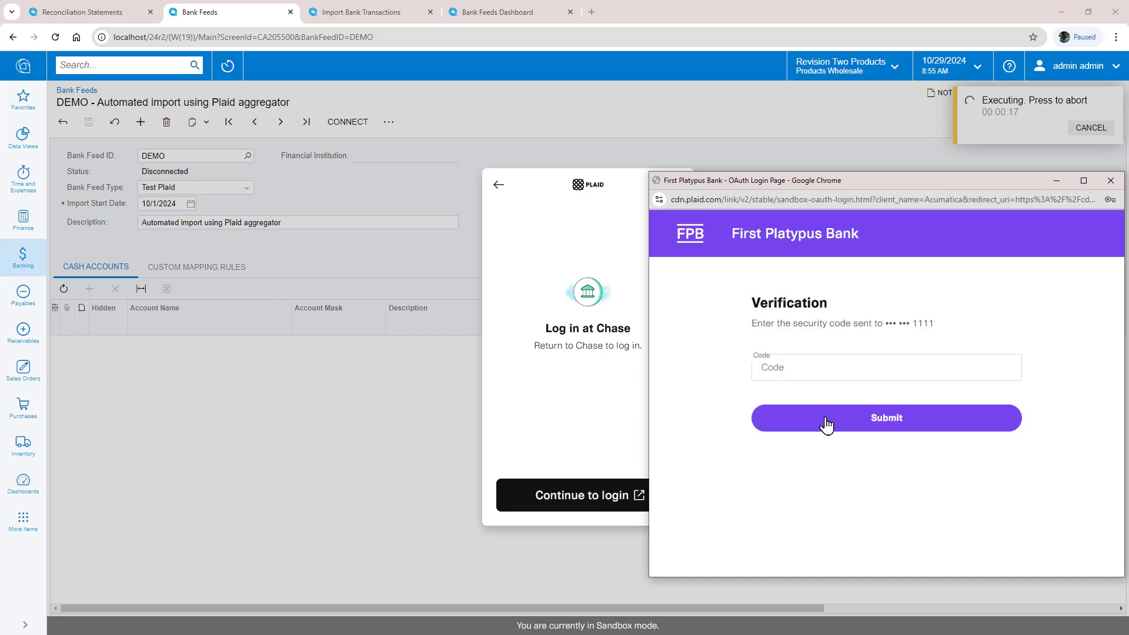
pyautogui.click(810, 370)
pyautogui.write('•••')
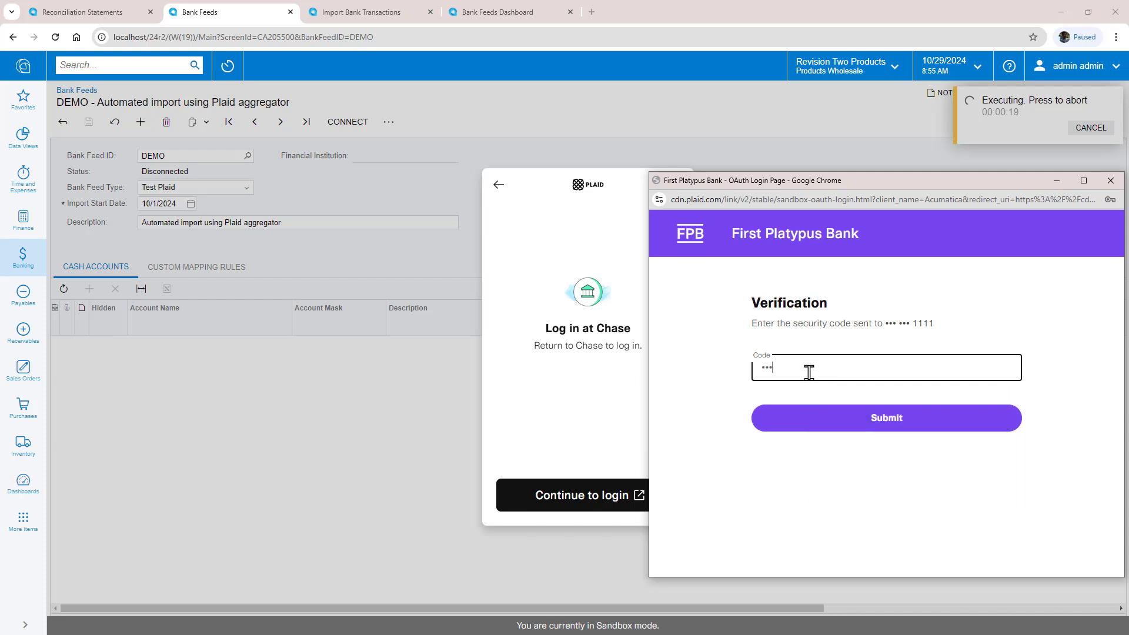
pyautogui.click(816, 423)
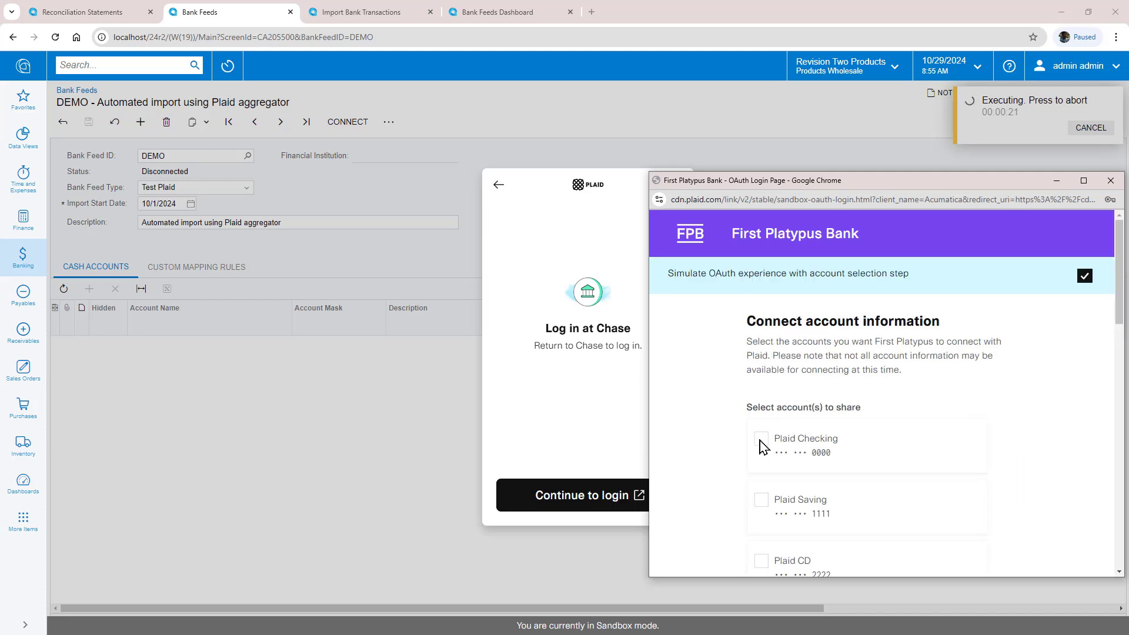
# Choose the Plaid Checking and Plaid Saving accounts to share, without additional information, and continue
pyautogui.click(761, 442)
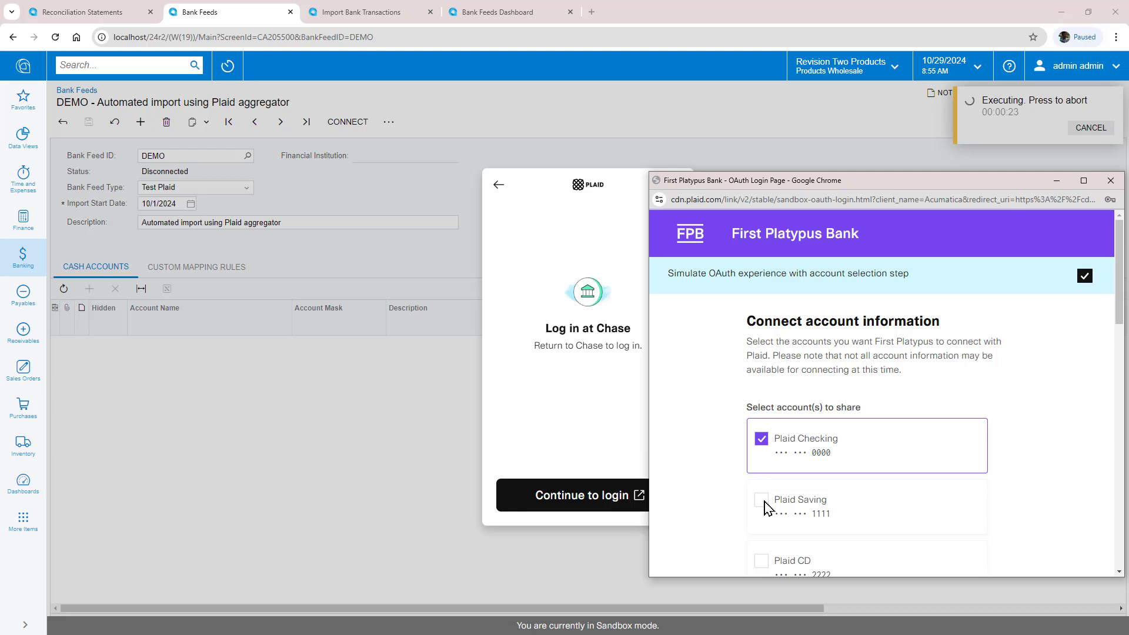
pyautogui.click(764, 501)
pyautogui.scroll(-12, 692, 444)
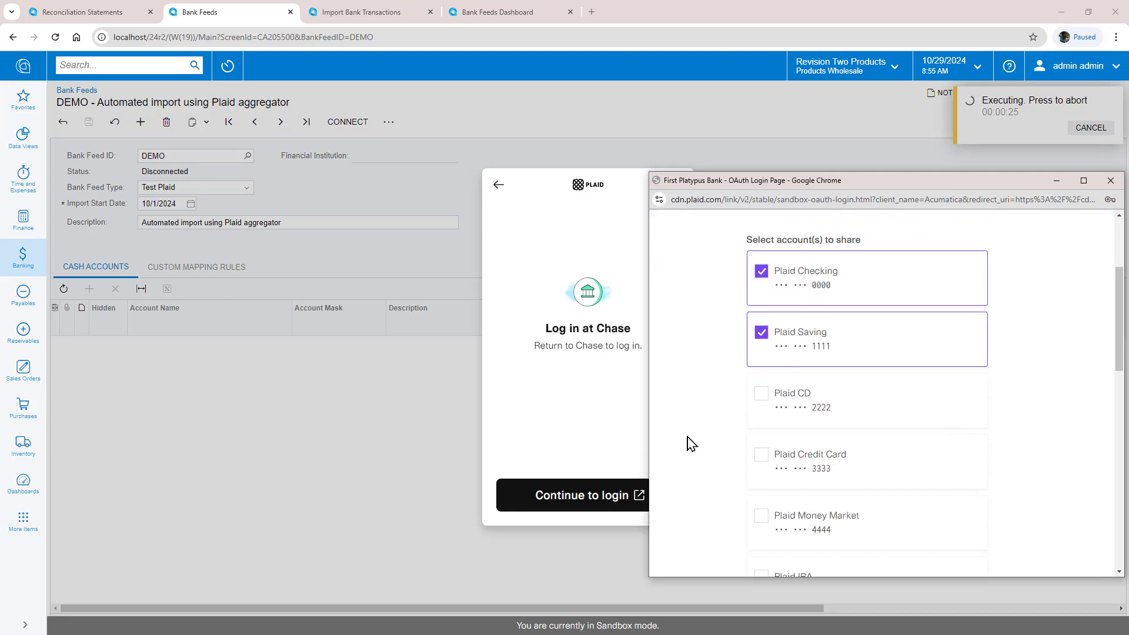
pyautogui.scroll(-3, 692, 444)
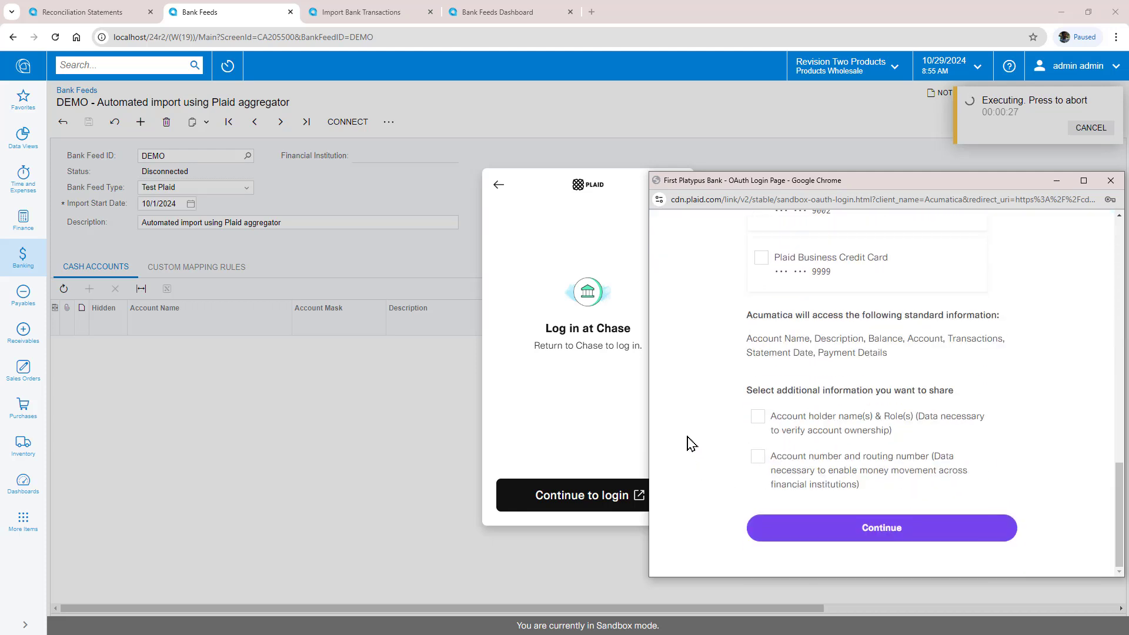
pyautogui.click(822, 534)
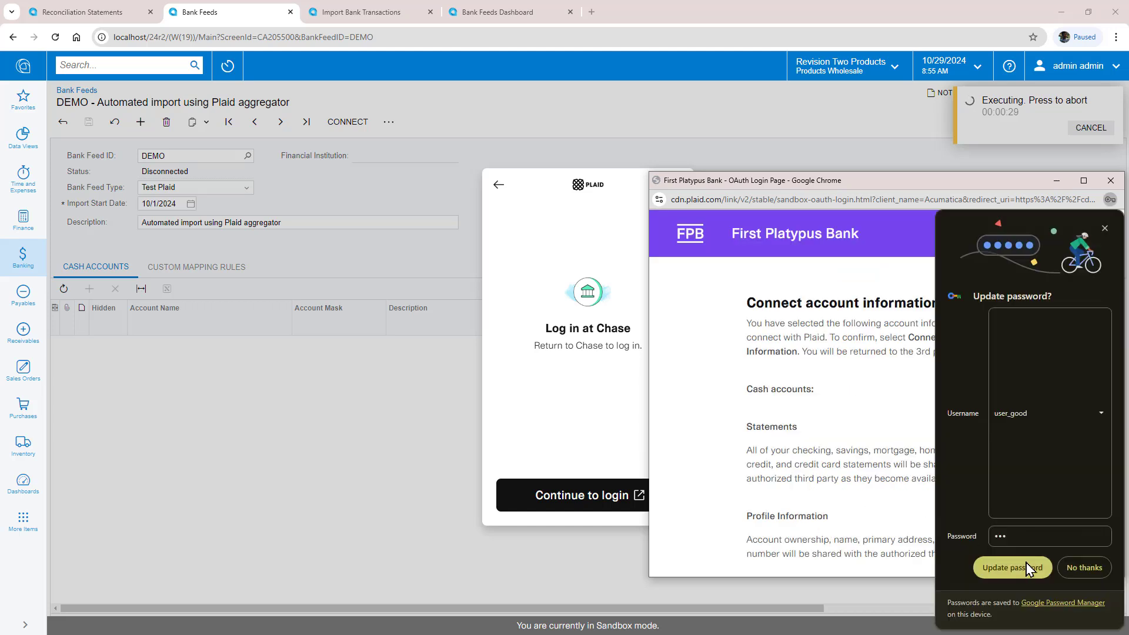
# Decline the browser's password update, accept the Terms and Conditions, and connect the account information
pyautogui.click(1066, 567)
pyautogui.scroll(-3, 835, 485)
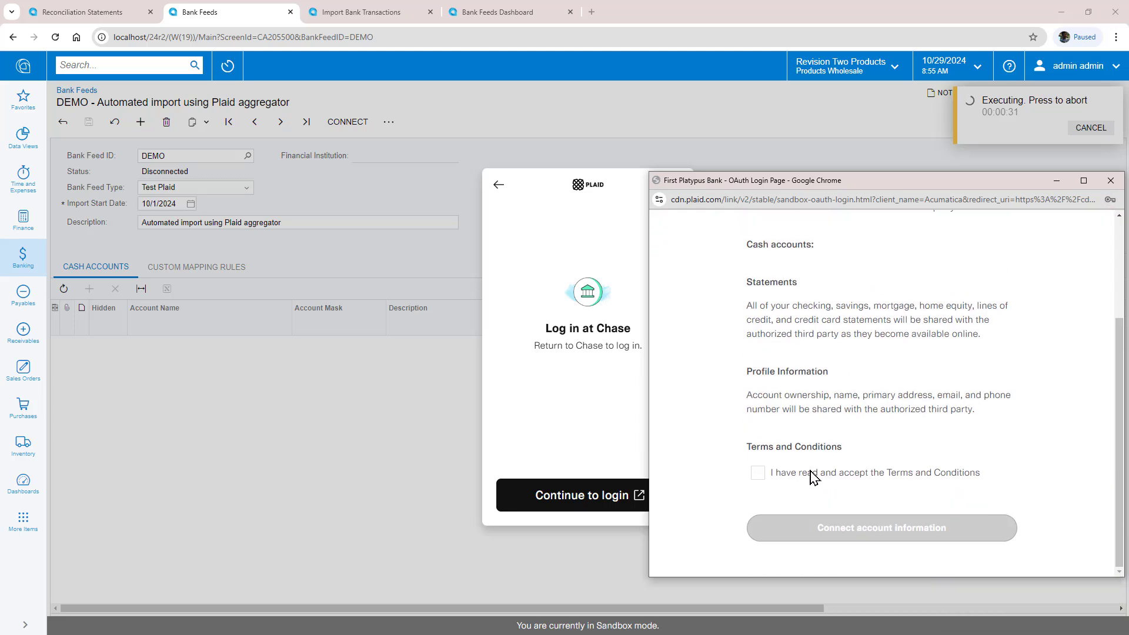
pyautogui.click(760, 481)
pyautogui.click(823, 528)
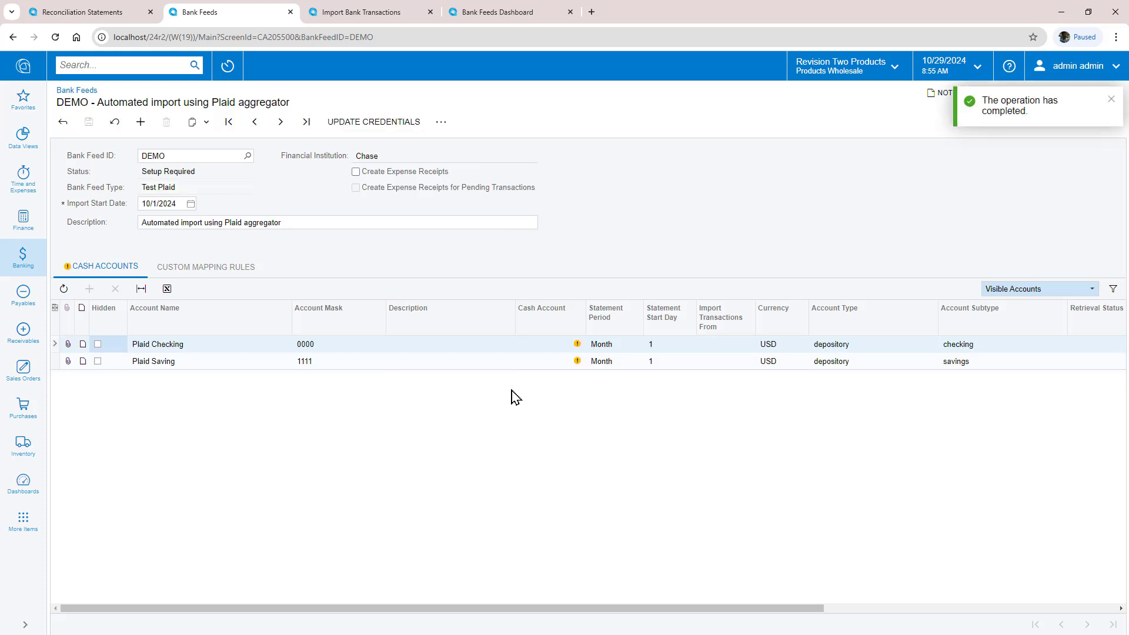
# Map Plaid Checking to cash account 10200 and Plaid Saving to cash account 10300, and save the bank feed
pyautogui.click(547, 349)
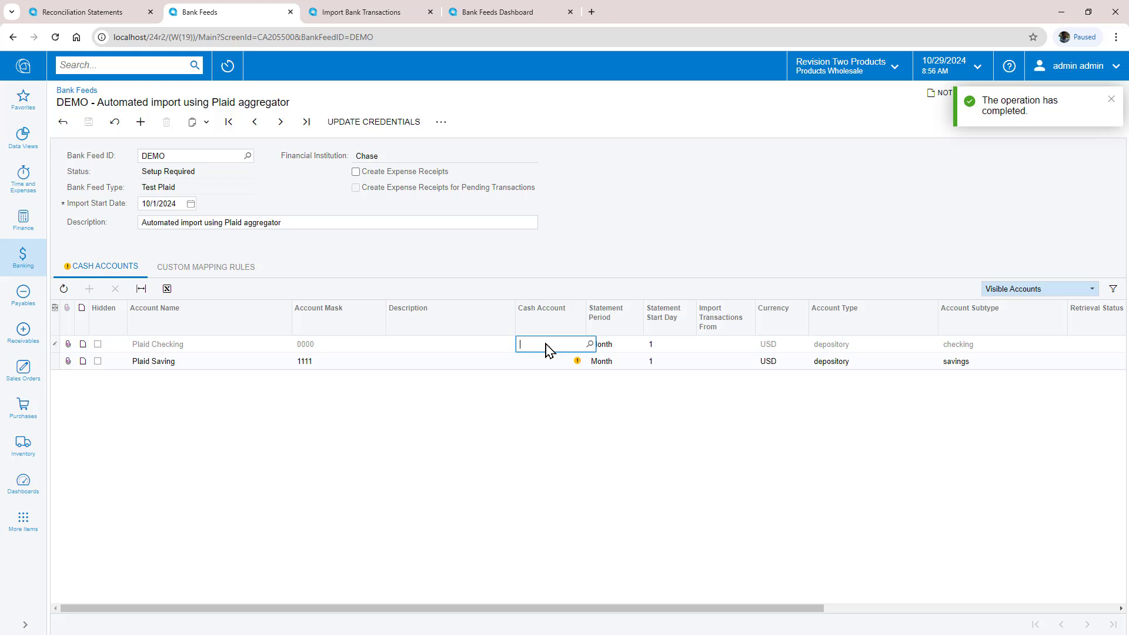
pyautogui.write('check')
pyautogui.click(559, 359)
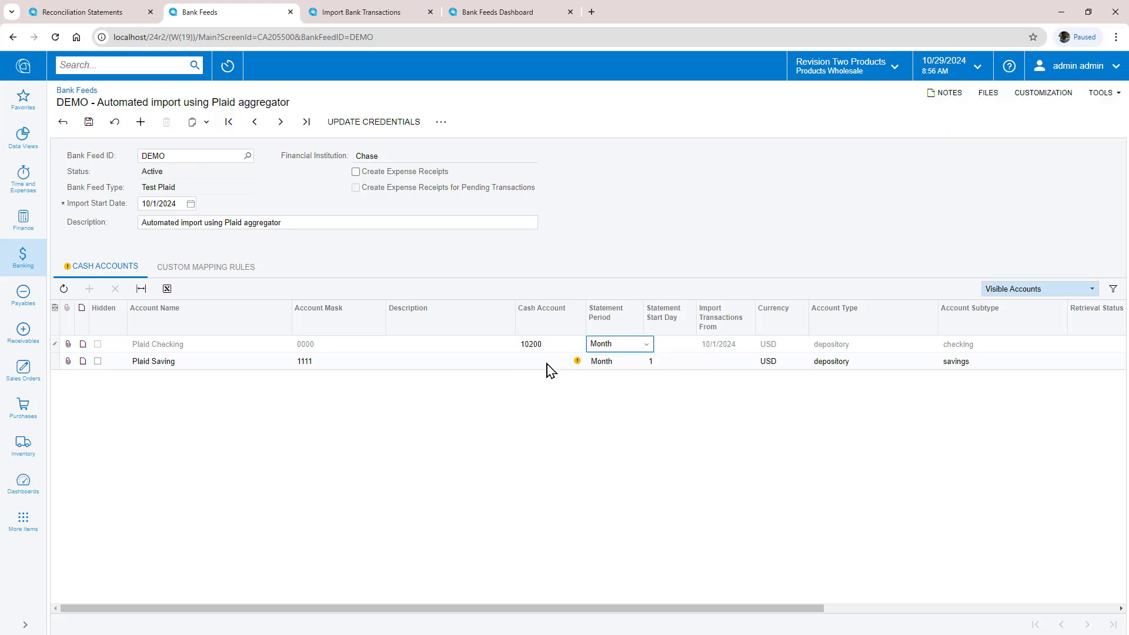
pyautogui.click(542, 364)
pyautogui.write('sav')
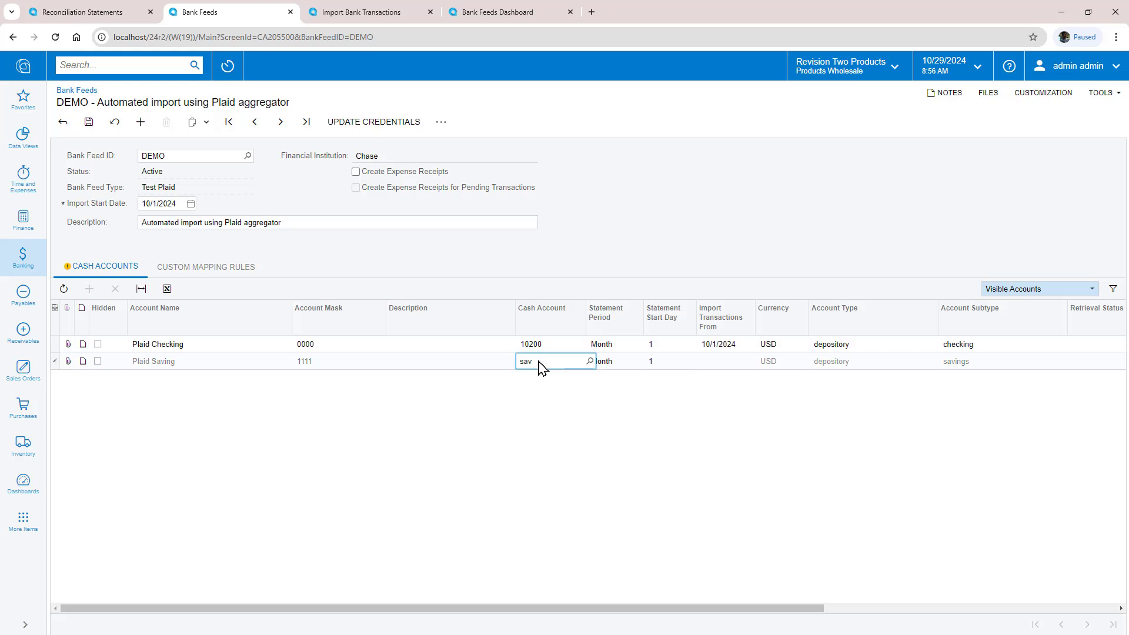
pyautogui.click(568, 382)
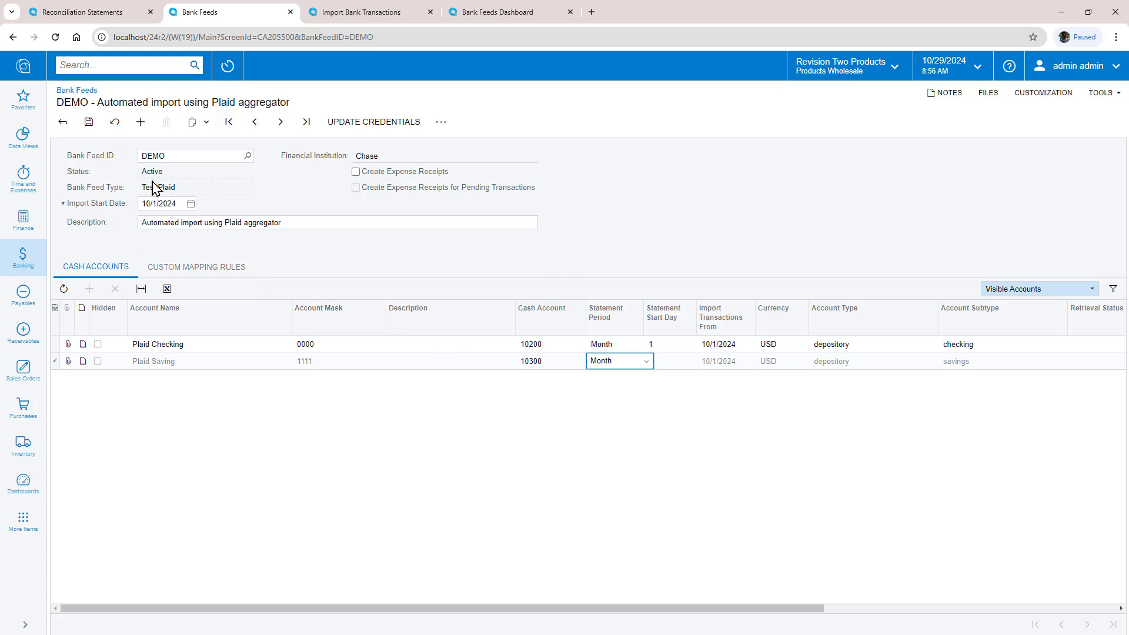
pyautogui.click(88, 123)
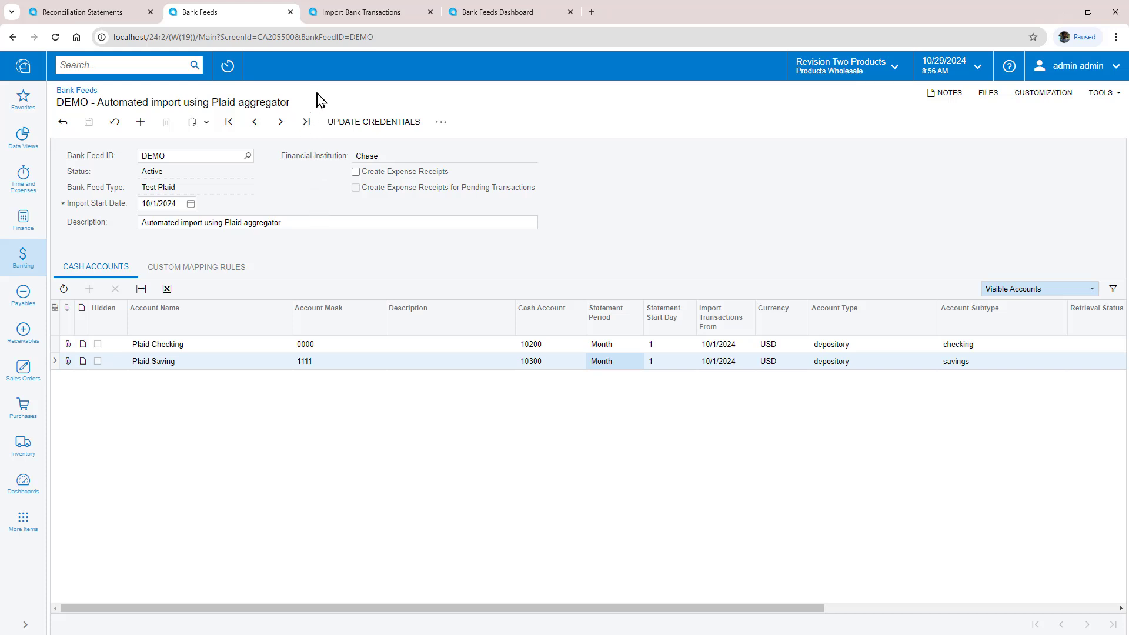
# Set up a new bank transaction import for cash account 10200, Company Checking Account
pyautogui.click(360, 14)
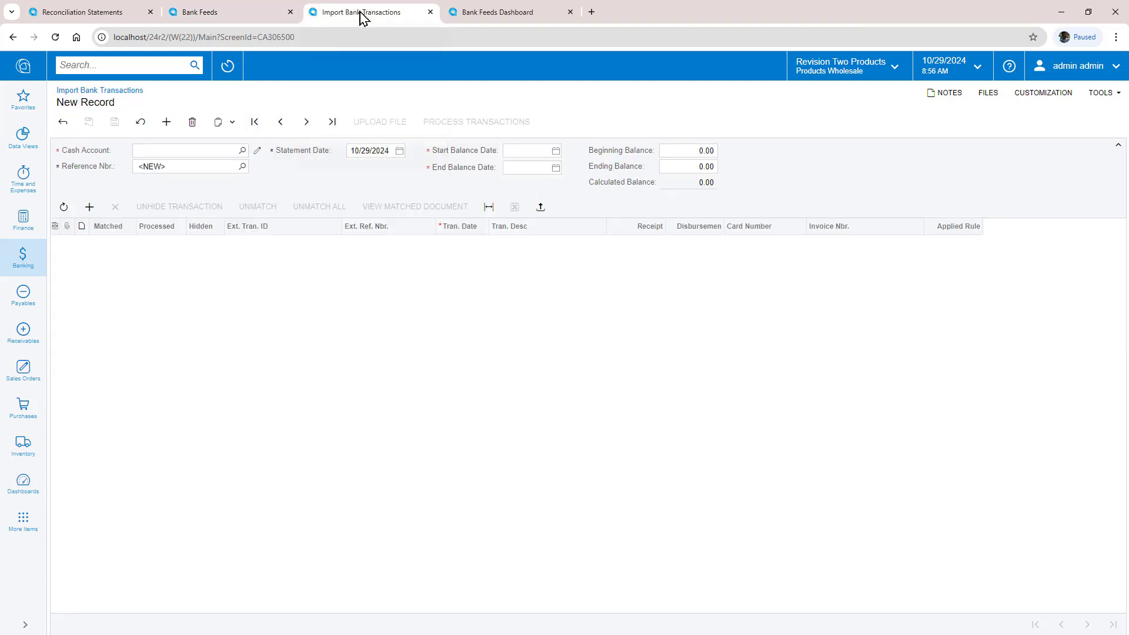
pyautogui.click(242, 152)
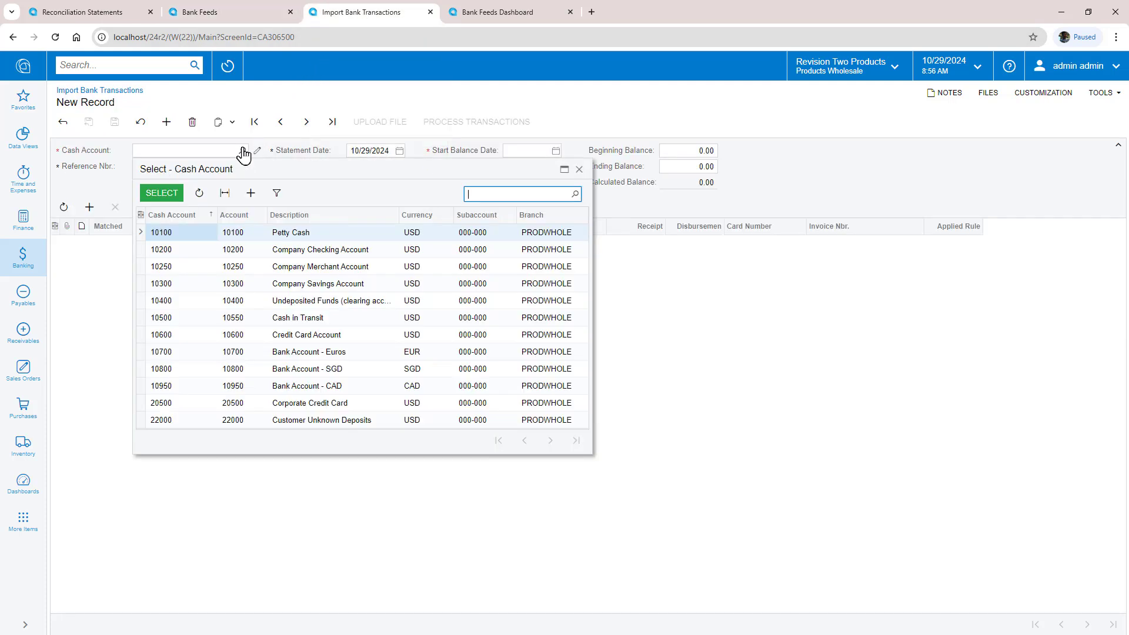
pyautogui.doubleClick(171, 234)
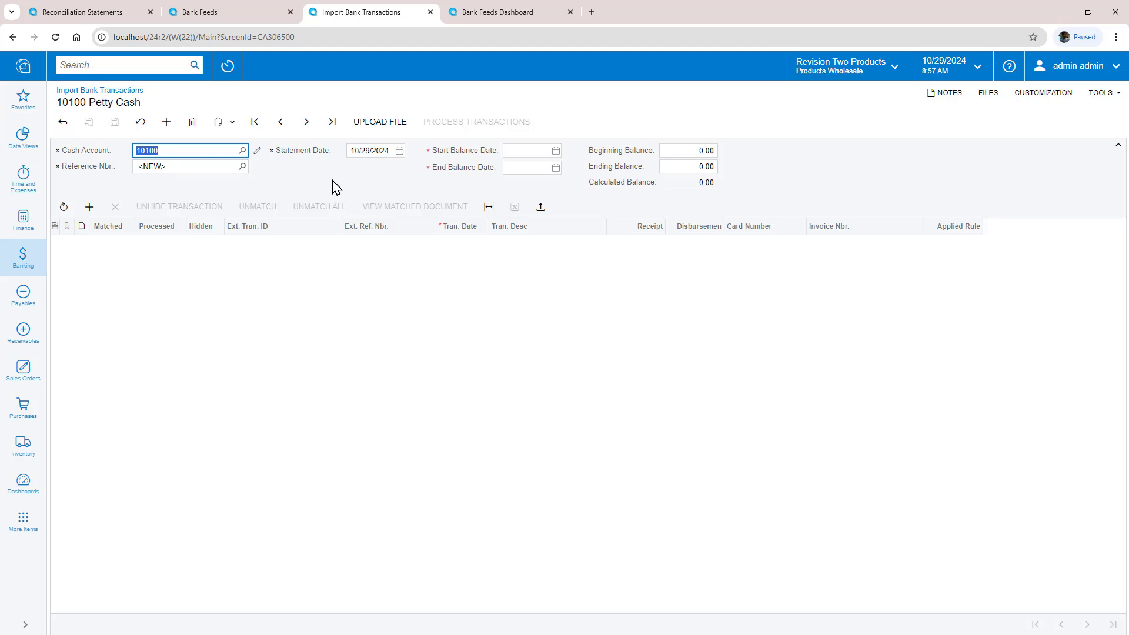
pyautogui.click(242, 150)
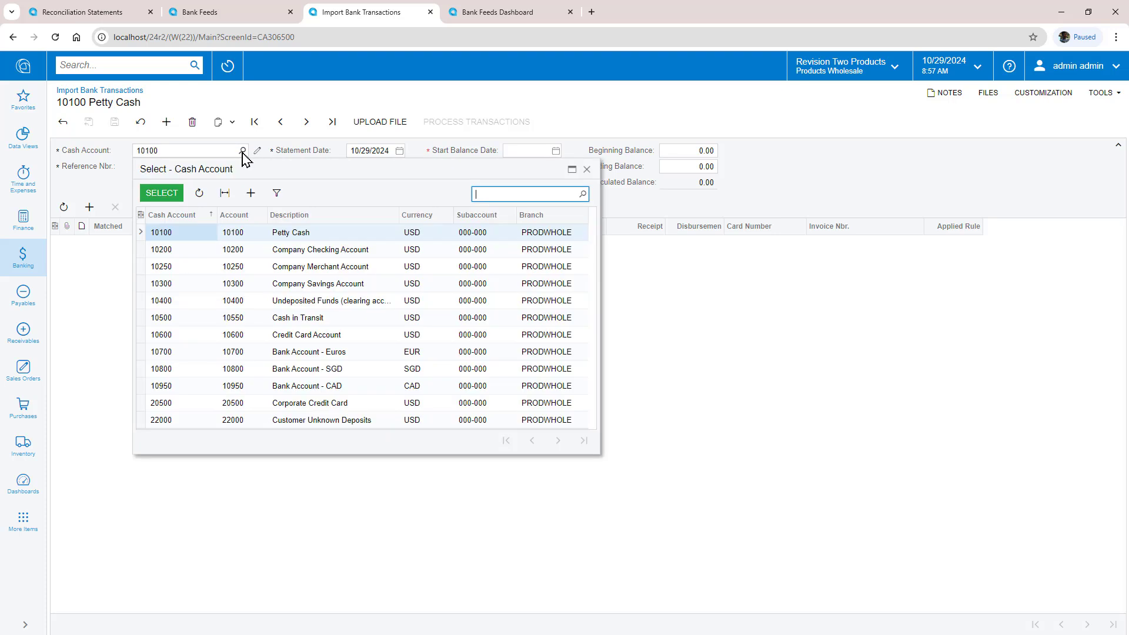
pyautogui.doubleClick(176, 251)
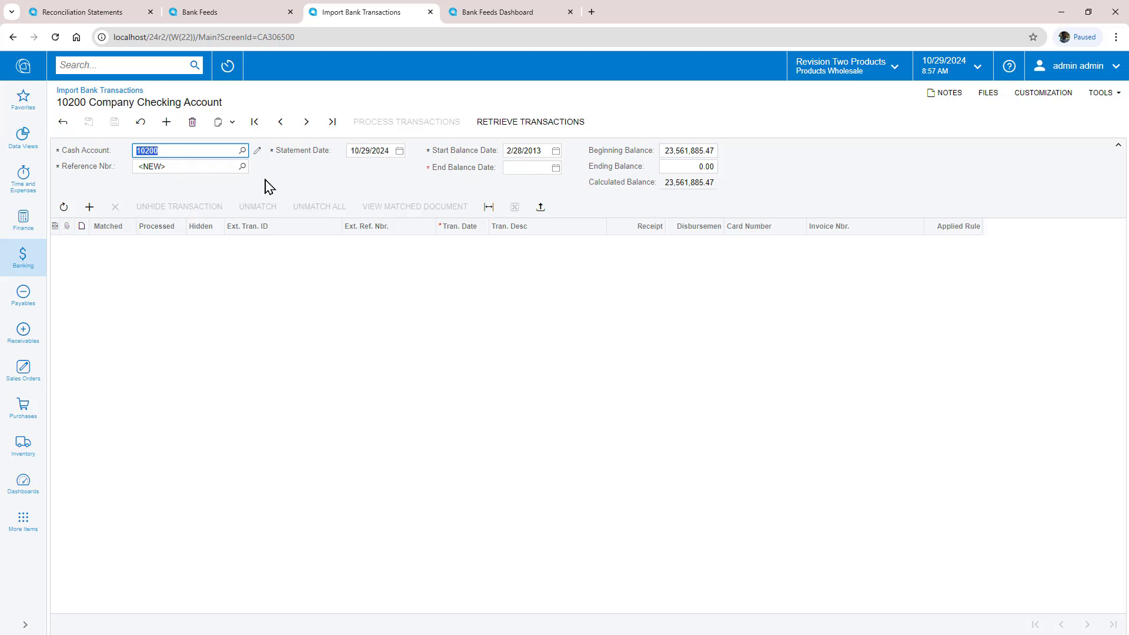
# Set the import statement's end balance date to 10/29/2024 and save the statement
pyautogui.click(557, 169)
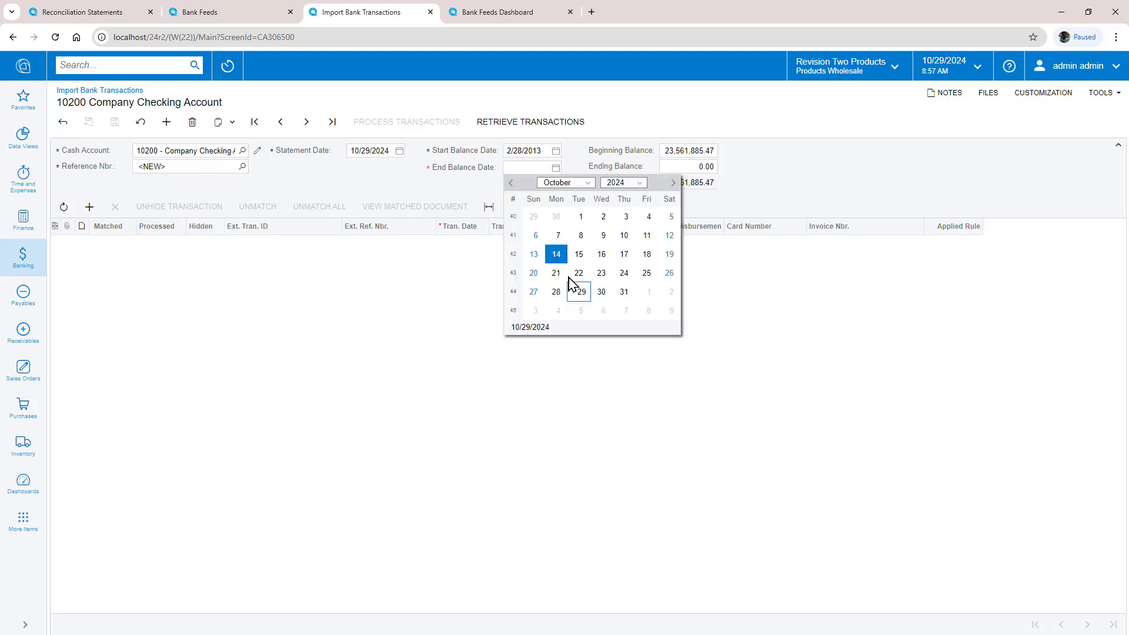
pyautogui.click(579, 291)
pyautogui.click(114, 122)
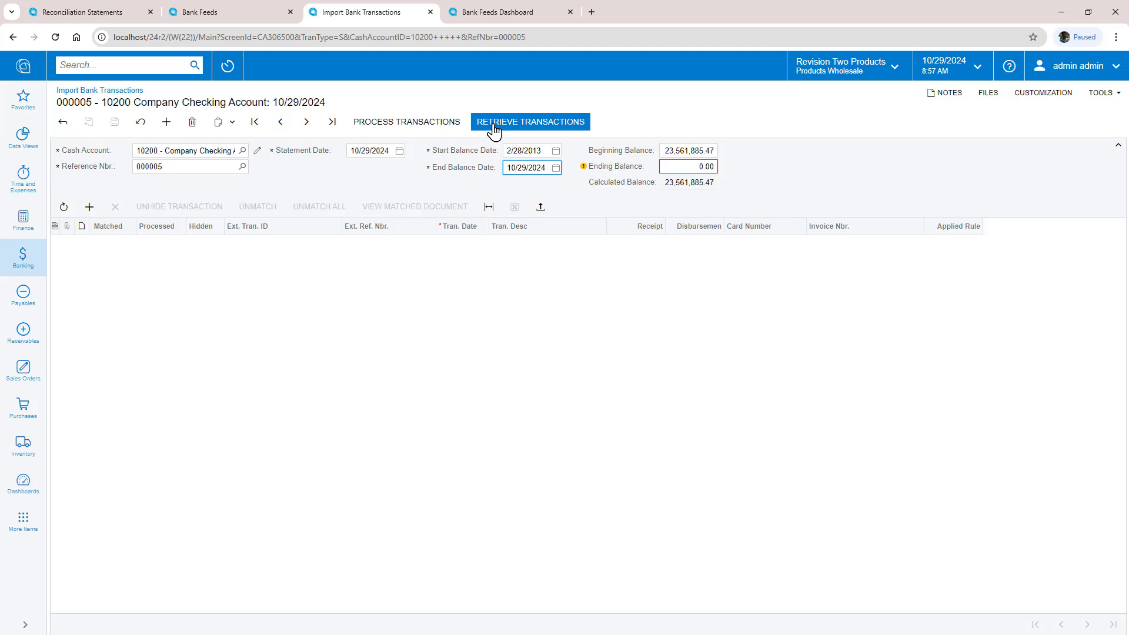
# Retrieve the checking account's bank transactions and process them with automatic matching
pyautogui.click(493, 126)
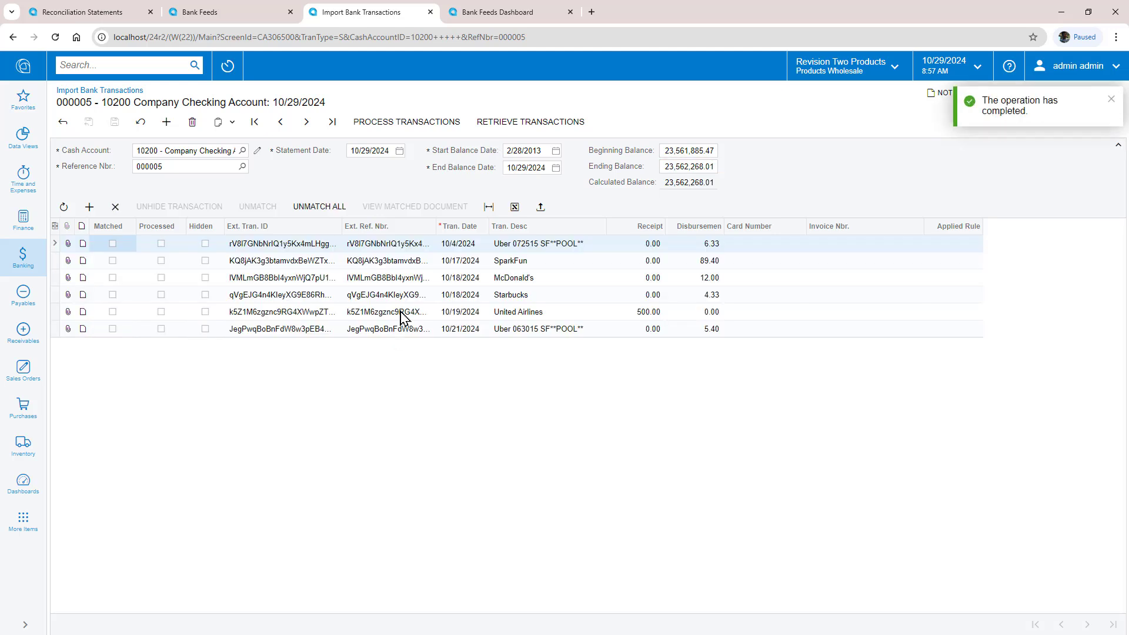
pyautogui.click(412, 125)
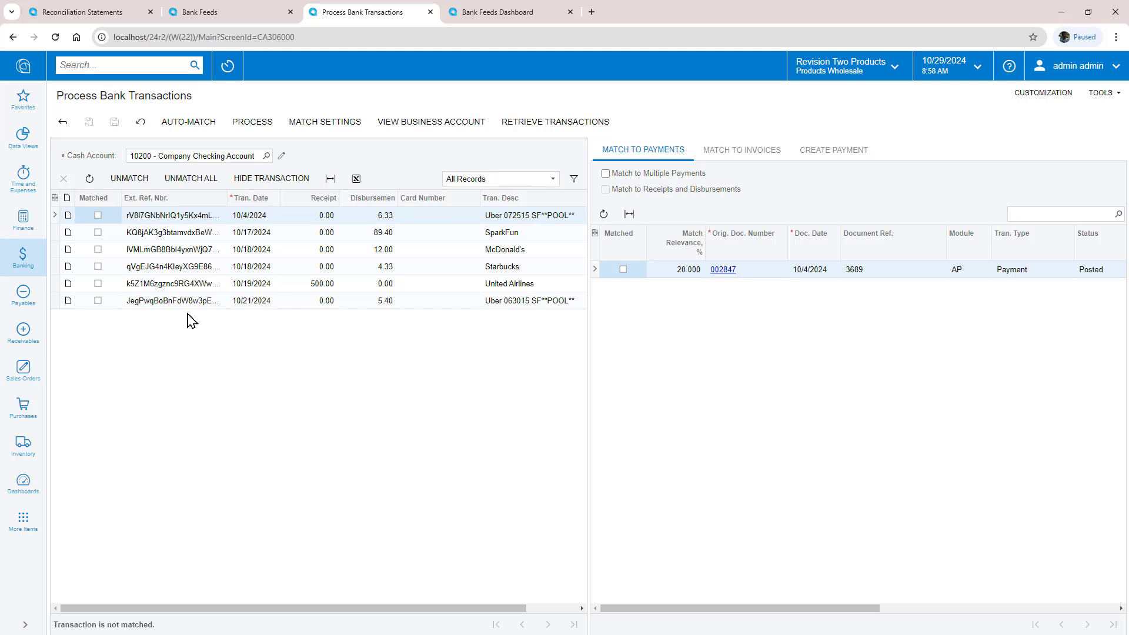
pyautogui.click(195, 124)
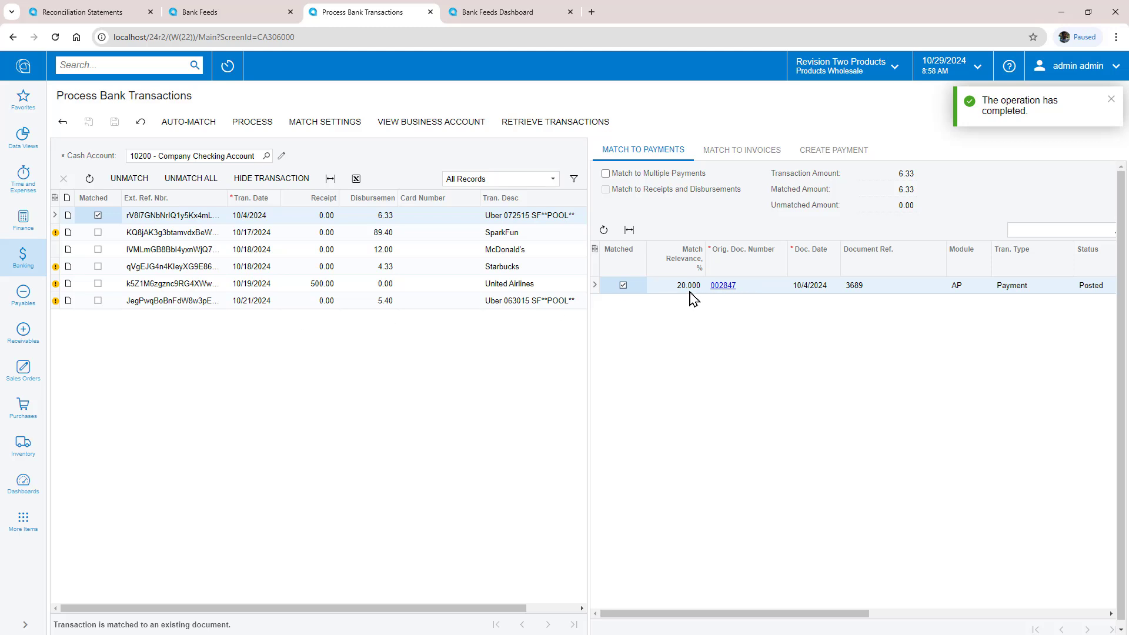
# In the transaction matching settings, set the payment and expense receipt Ref. Nbr. Weight to 0 and save
pyautogui.click(313, 130)
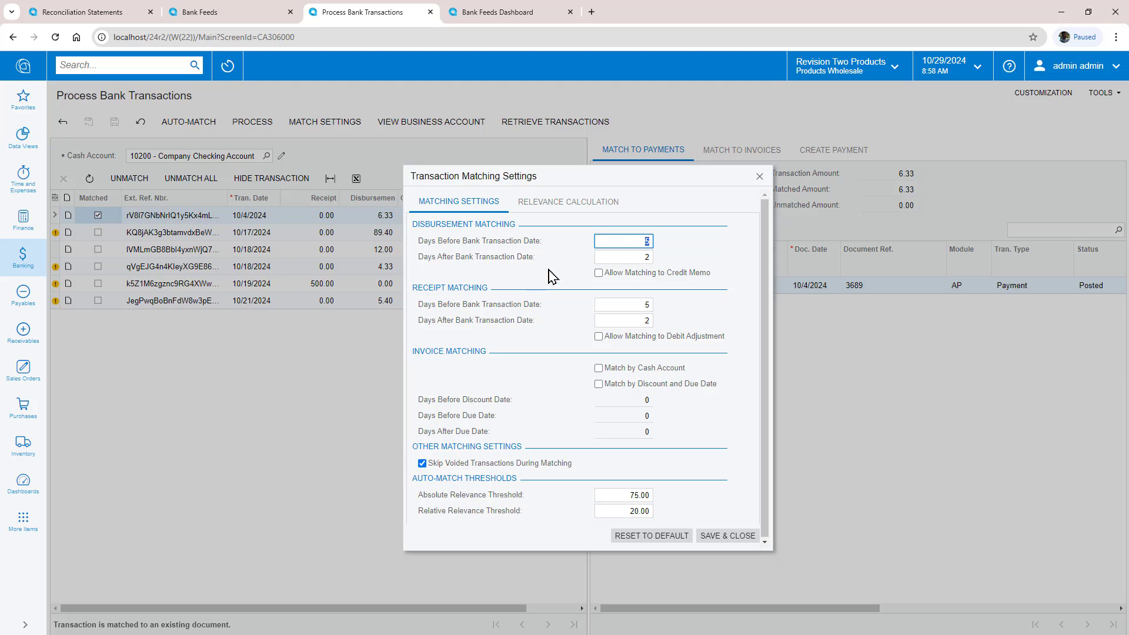
pyautogui.click(551, 209)
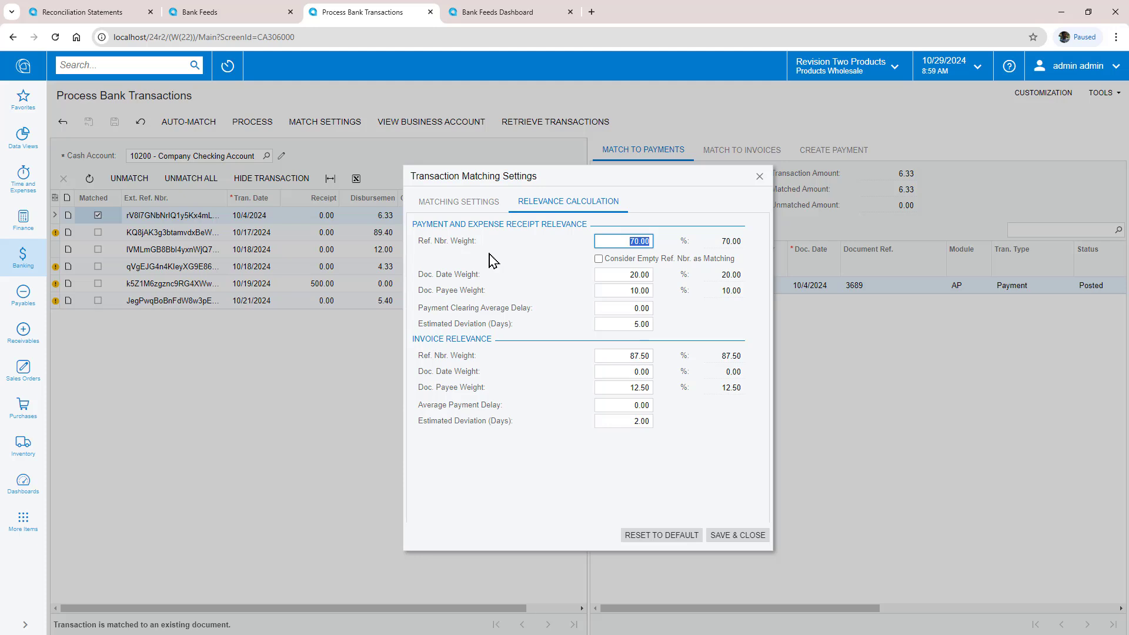
pyautogui.write('0')
pyautogui.press('Tab')
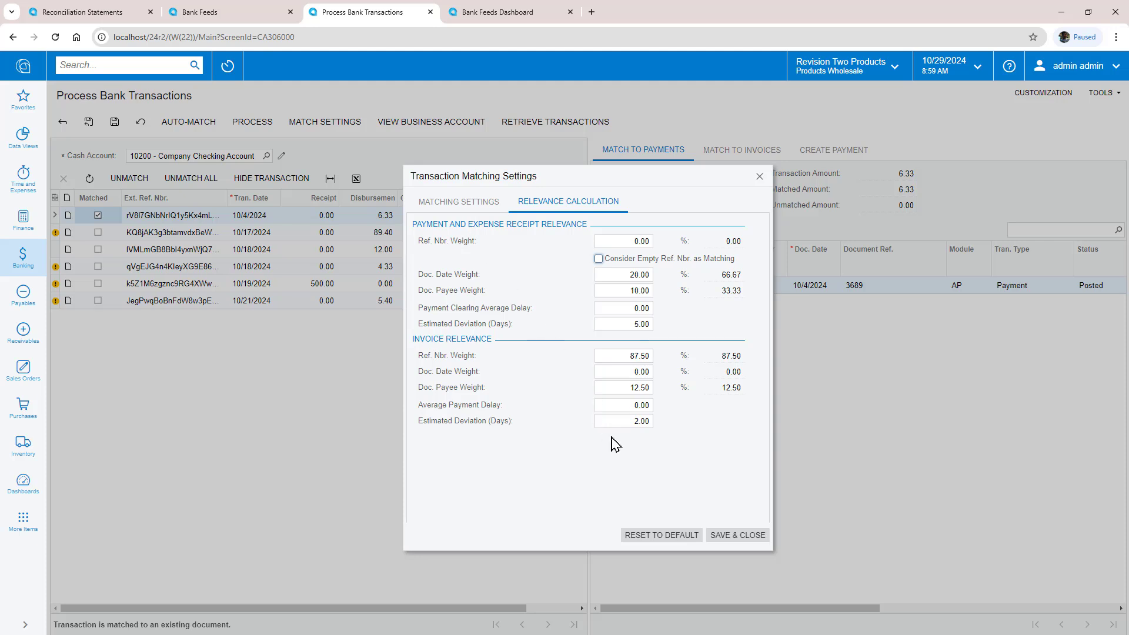
pyautogui.click(726, 542)
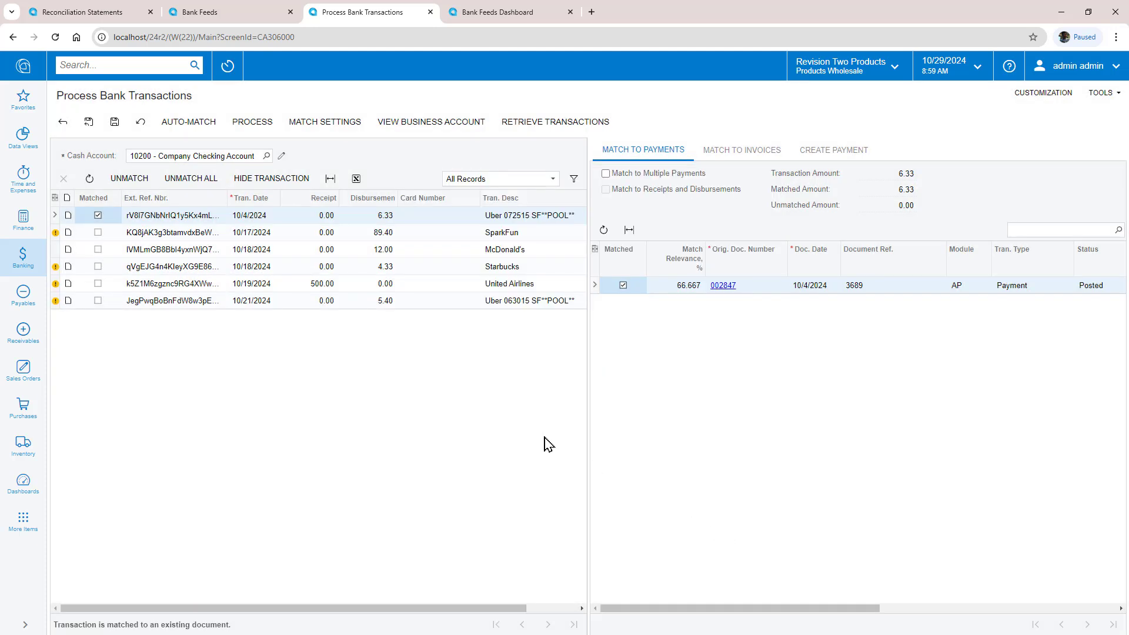
# Rerun automatic matching on the checking account's bank transactions, review the McDonald's match, and process the matched transactions
pyautogui.click(179, 129)
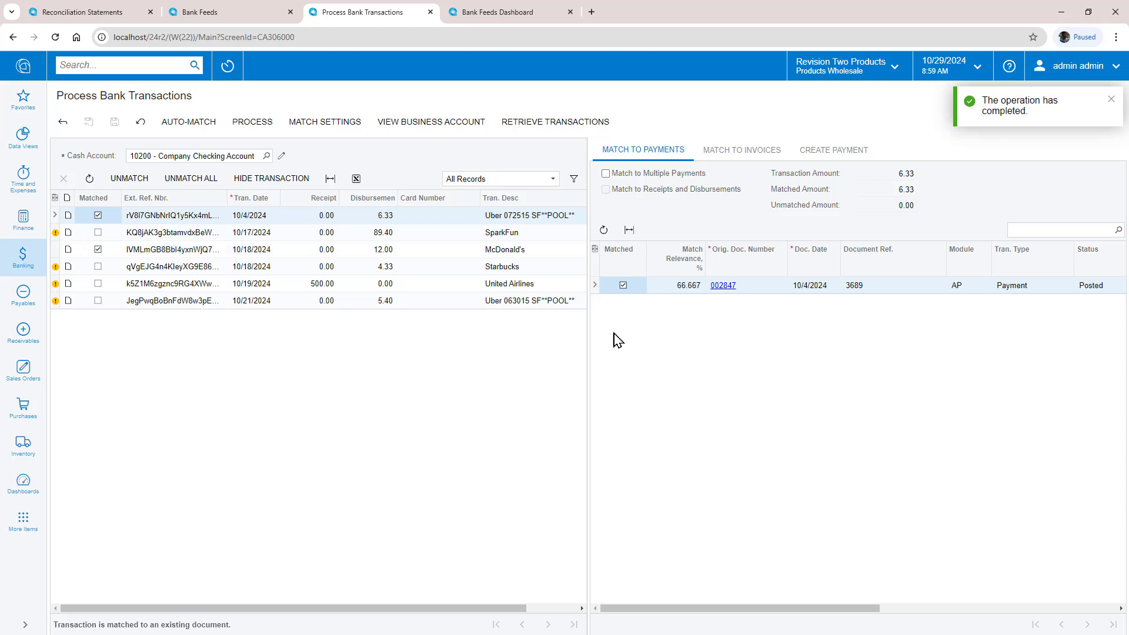
pyautogui.click(181, 255)
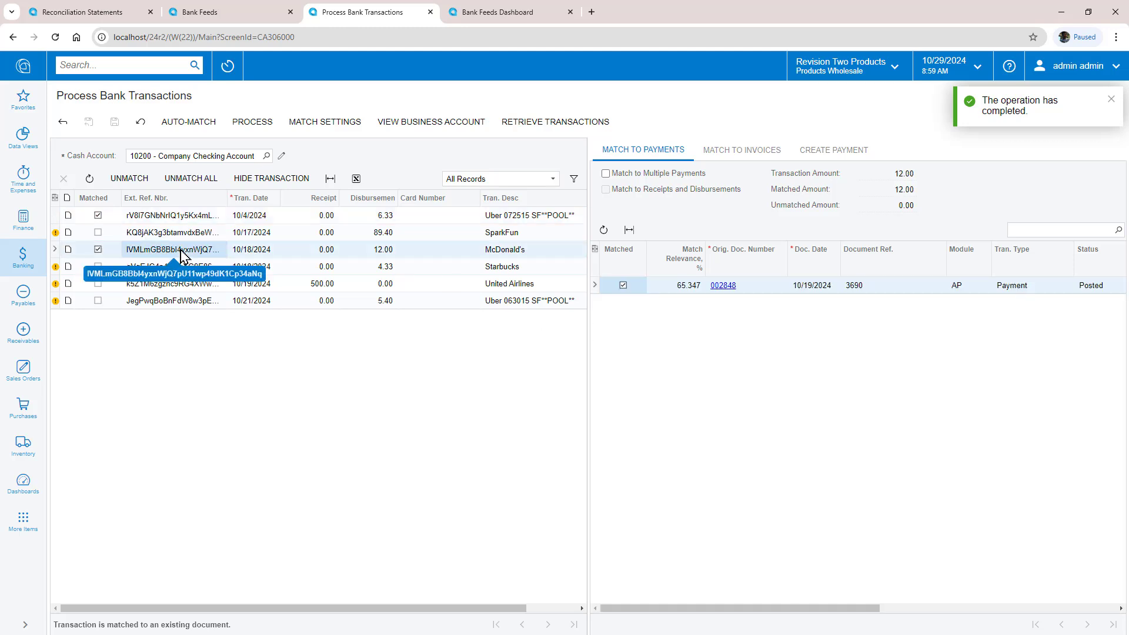
pyautogui.click(253, 124)
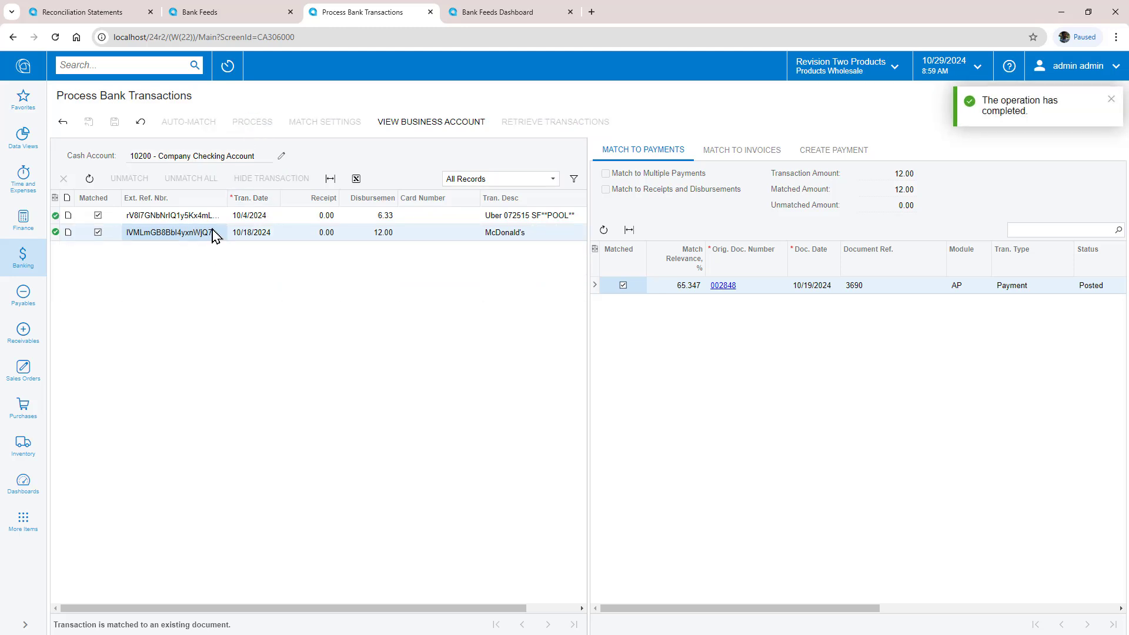
pyautogui.click(142, 123)
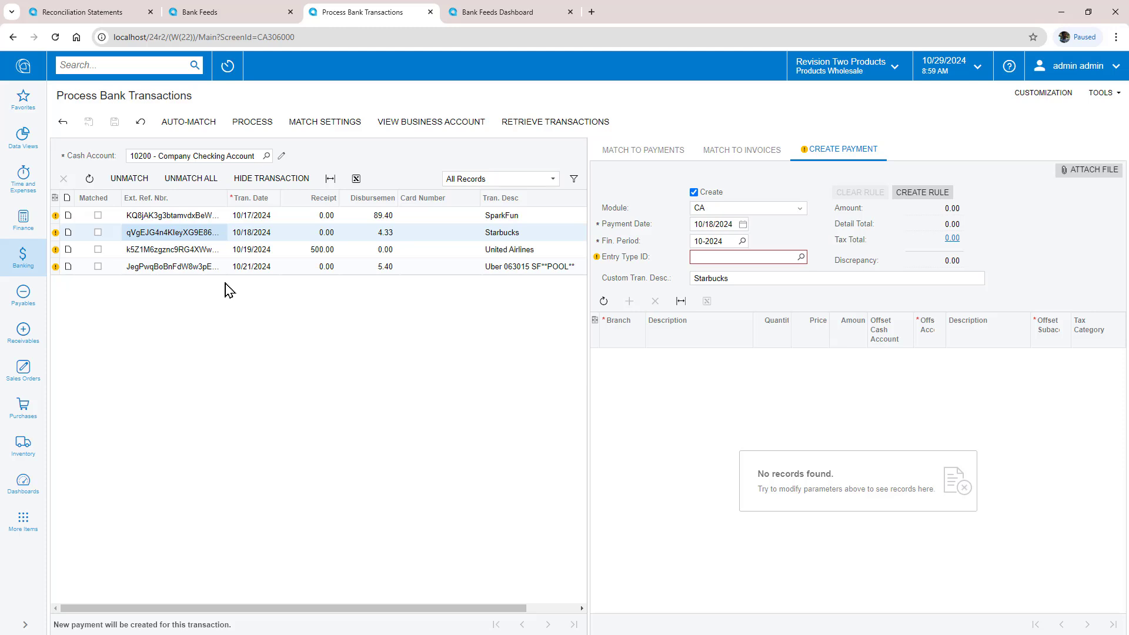
# Allow the SparkFun transaction to be matched to multiple payments
pyautogui.click(205, 217)
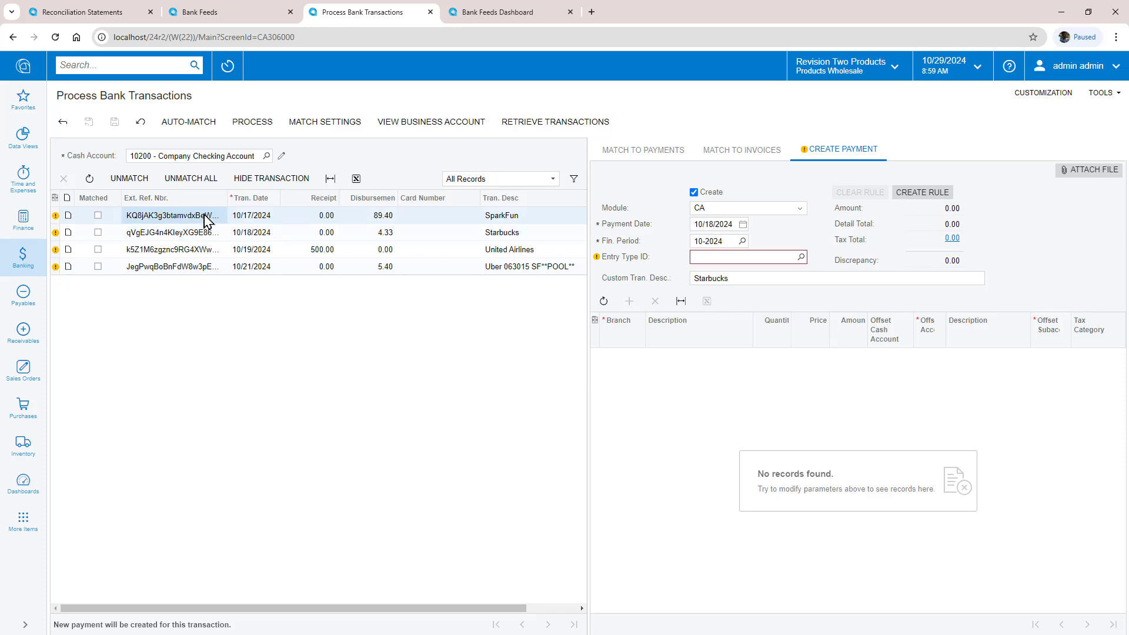
pyautogui.click(654, 154)
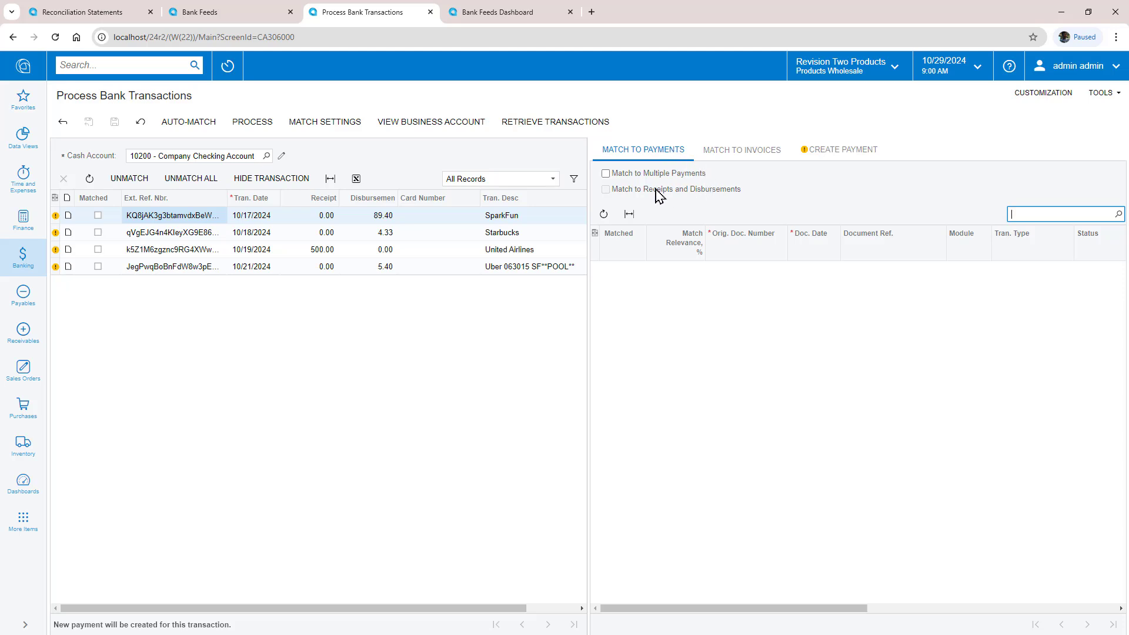
pyautogui.click(605, 175)
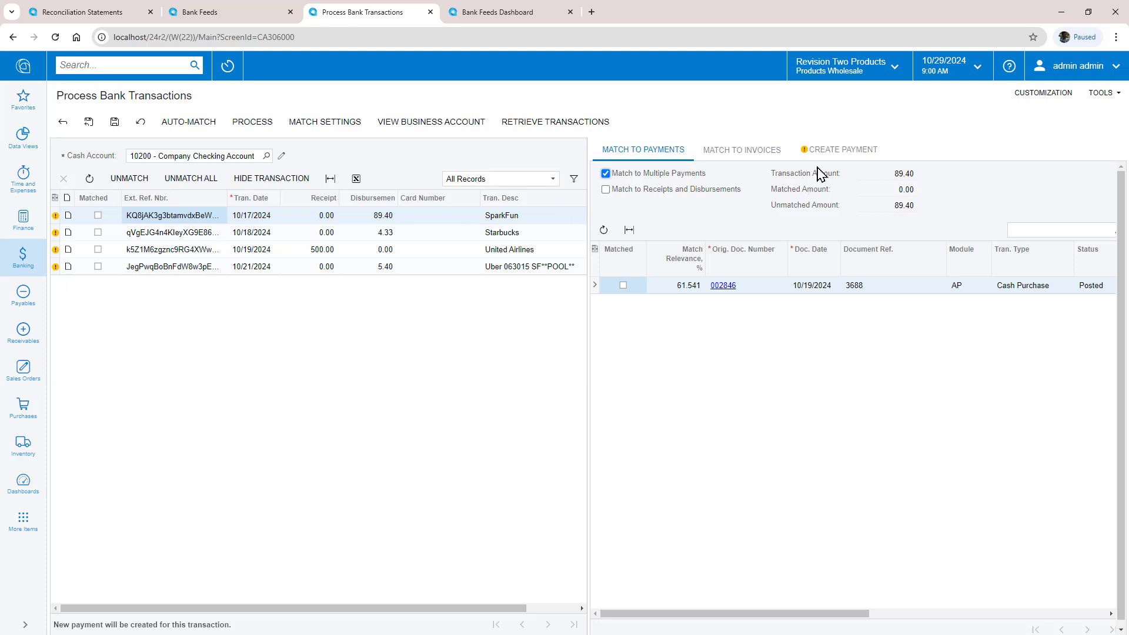
# Select an entry type for a new payment created from the SparkFun transaction
pyautogui.click(835, 149)
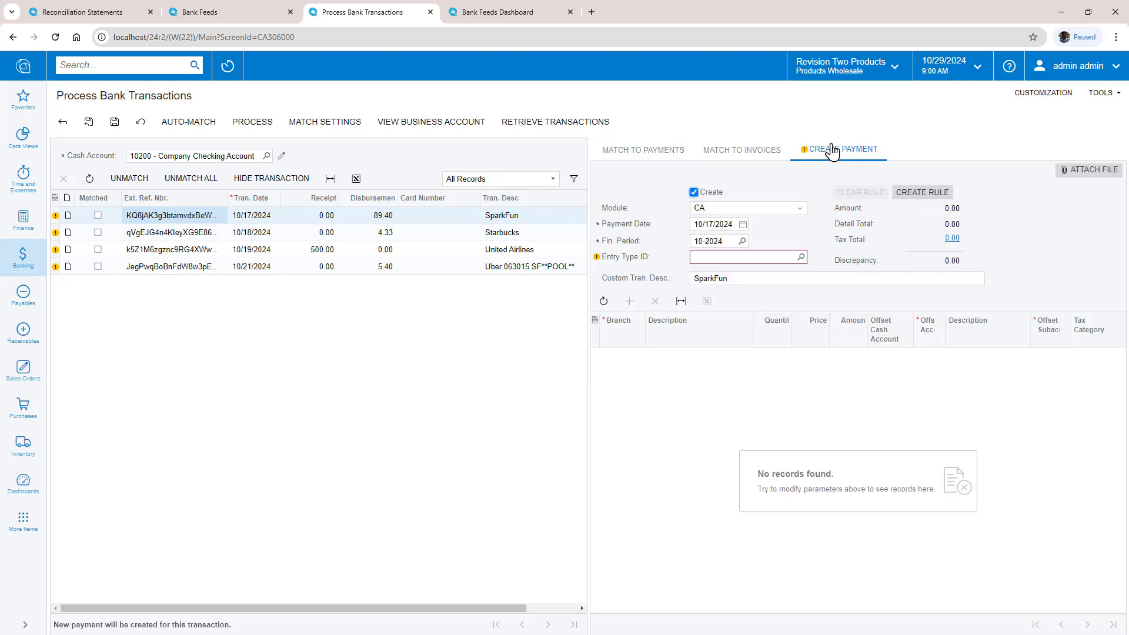
pyautogui.click(801, 257)
pyautogui.doubleClick(690, 360)
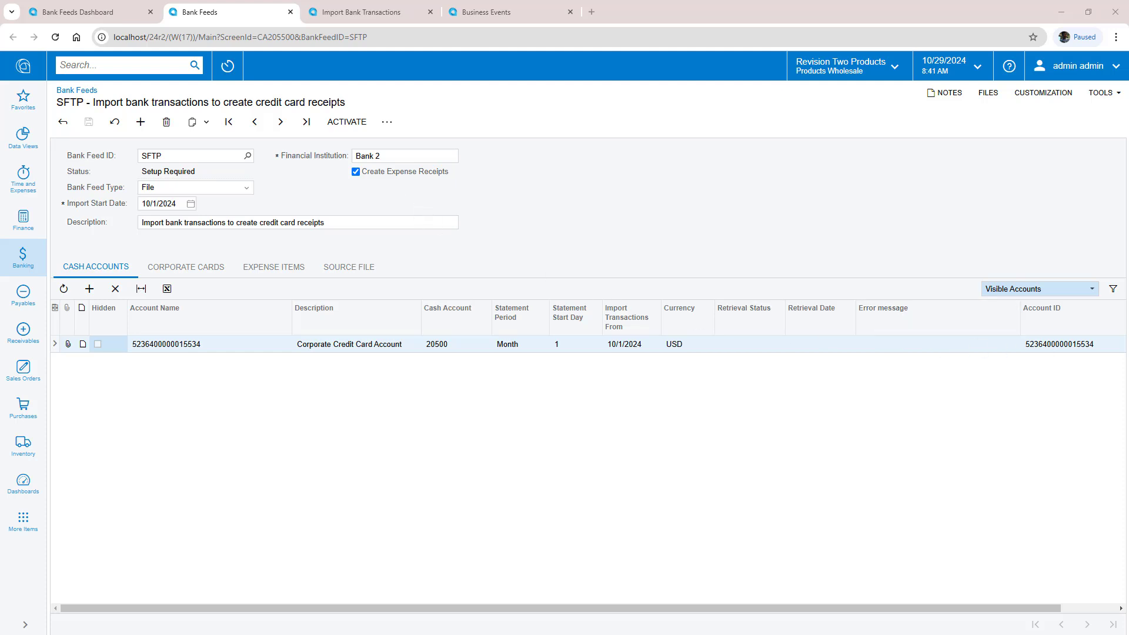
# Switch to Excel and examine the account parent and cardholder ID values in TestLoad1_AF2_1a.csv, returning to the SFTP bank feed
pyautogui.hotkey('alt', 'Tab')
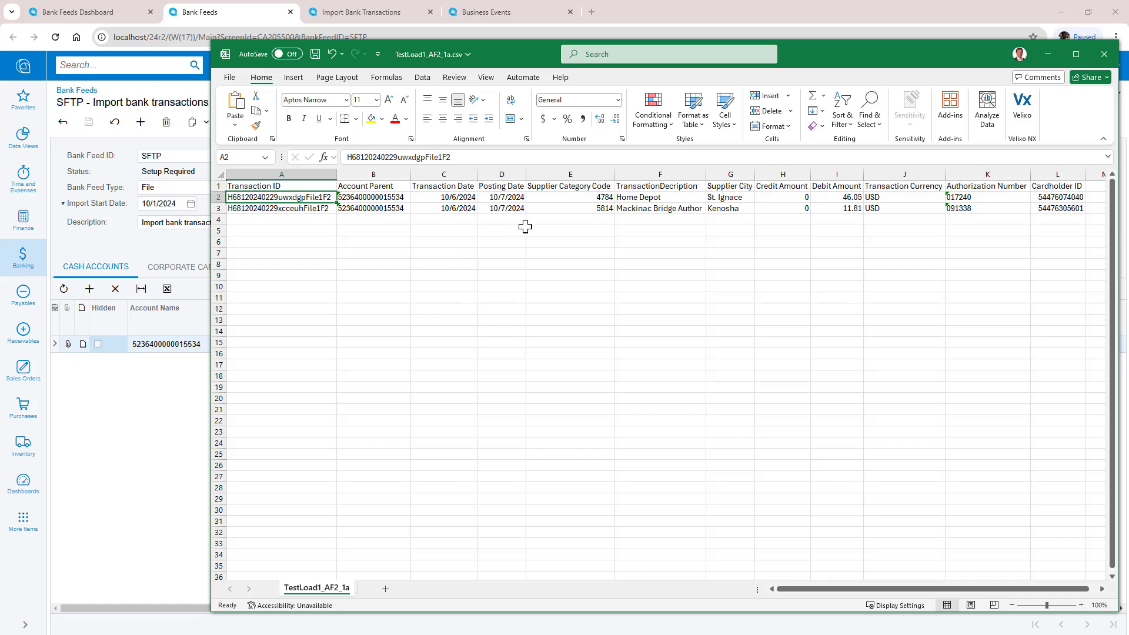
pyautogui.click(377, 197)
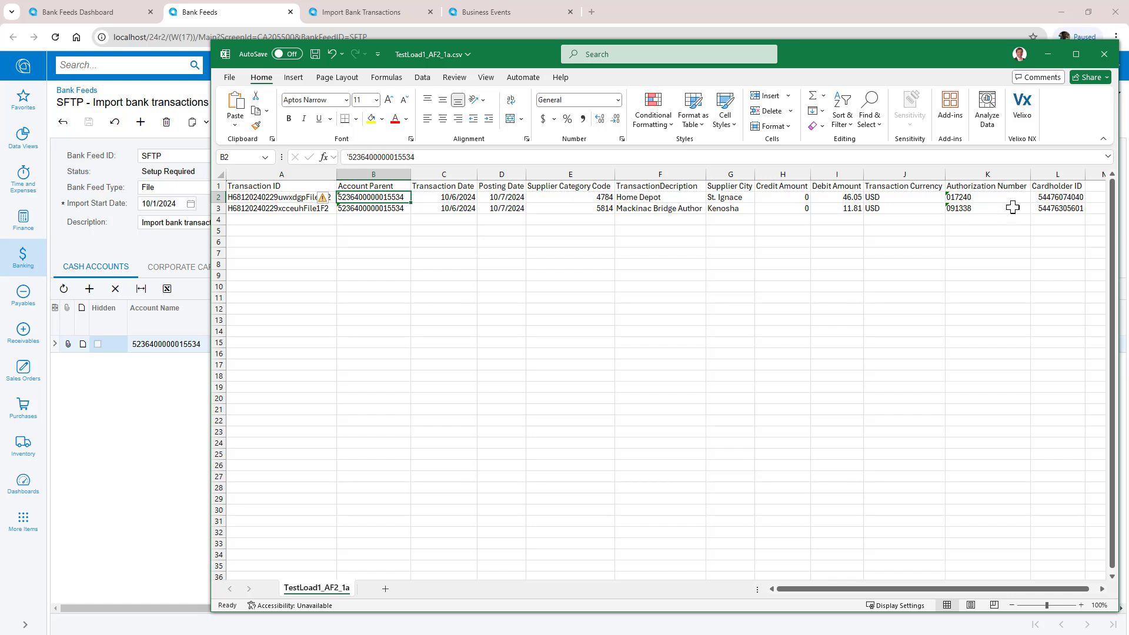
pyautogui.moveTo(1046, 199); pyautogui.dragTo(1045, 208)
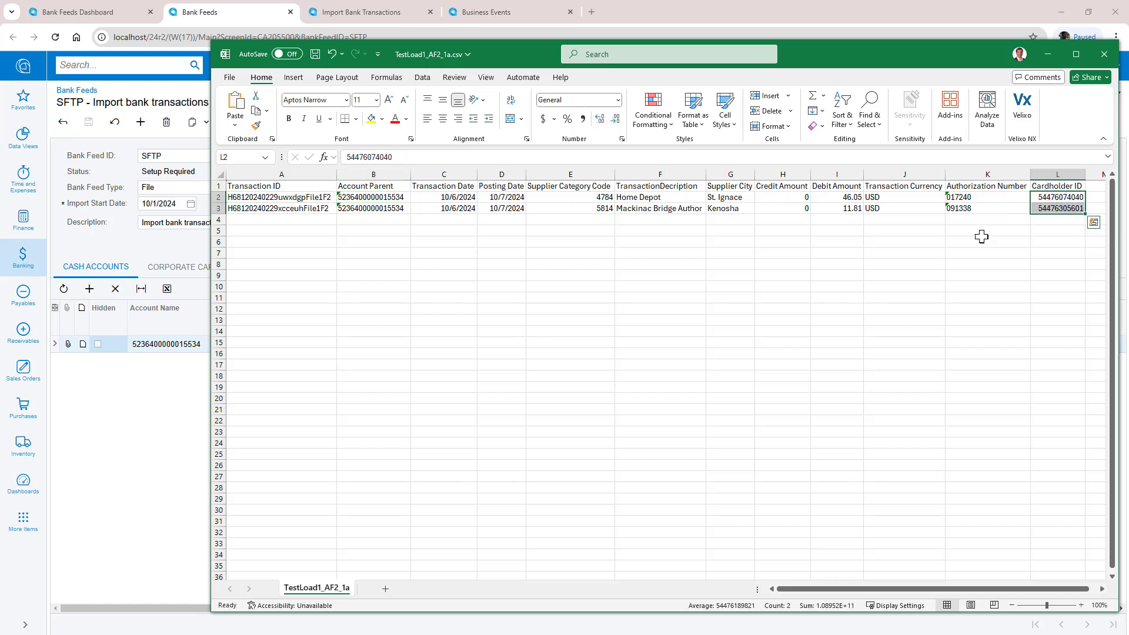
pyautogui.click(147, 405)
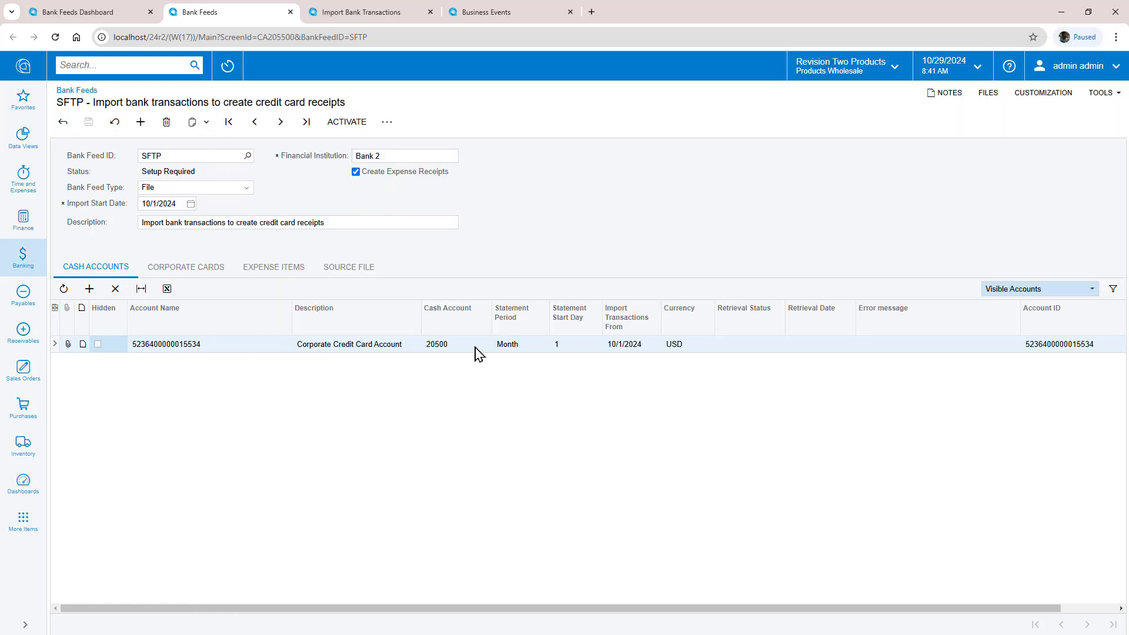
# Review the SFTP bank feed's corporate card and expense item matching rules, comparing them with the transactions in the CSV file
pyautogui.click(207, 271)
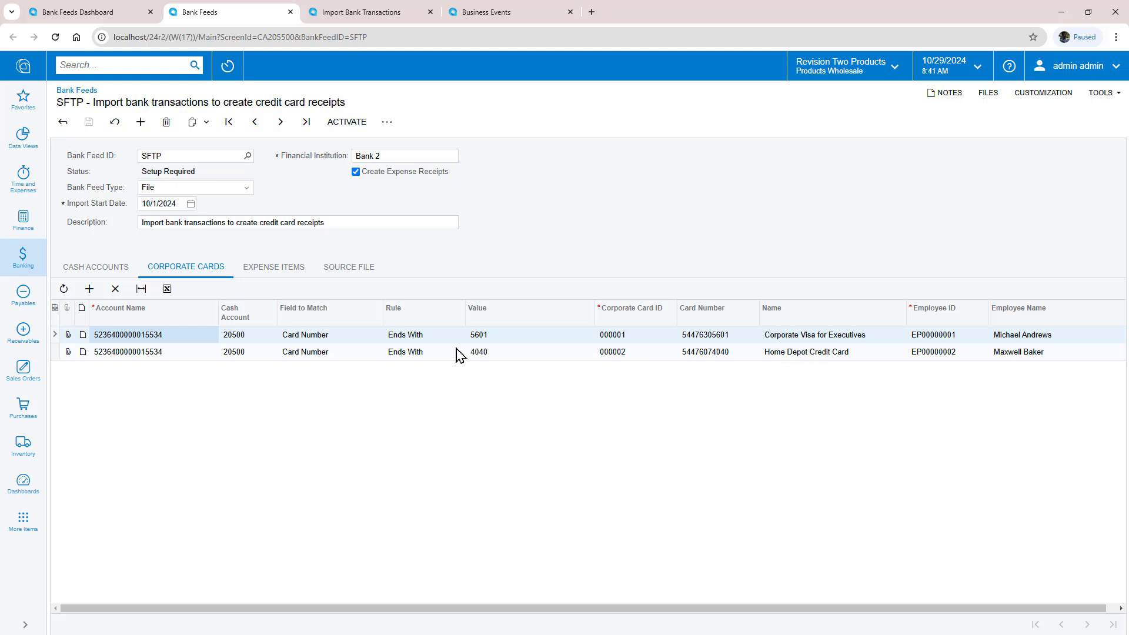
pyautogui.click(262, 273)
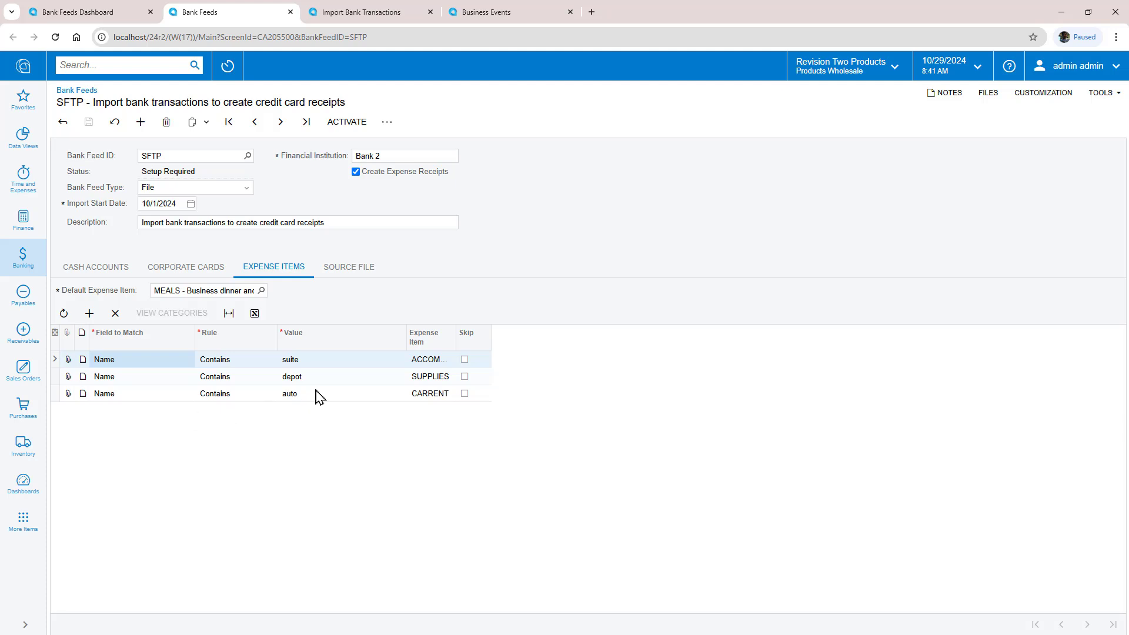
pyautogui.hotkey('alt', 'Tab')
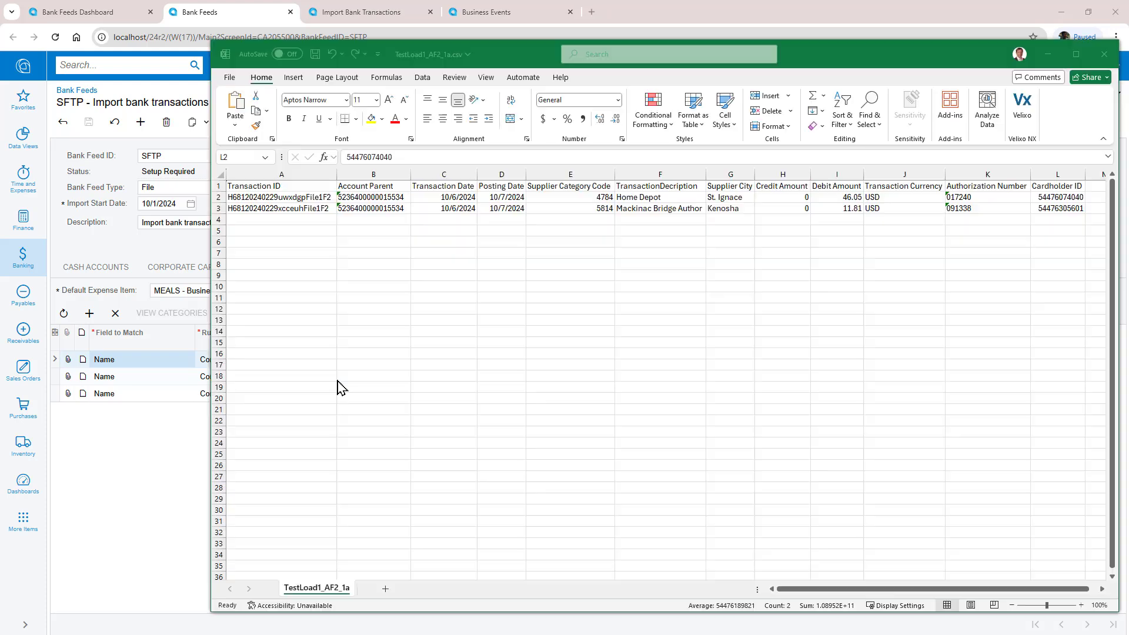
pyautogui.click(140, 448)
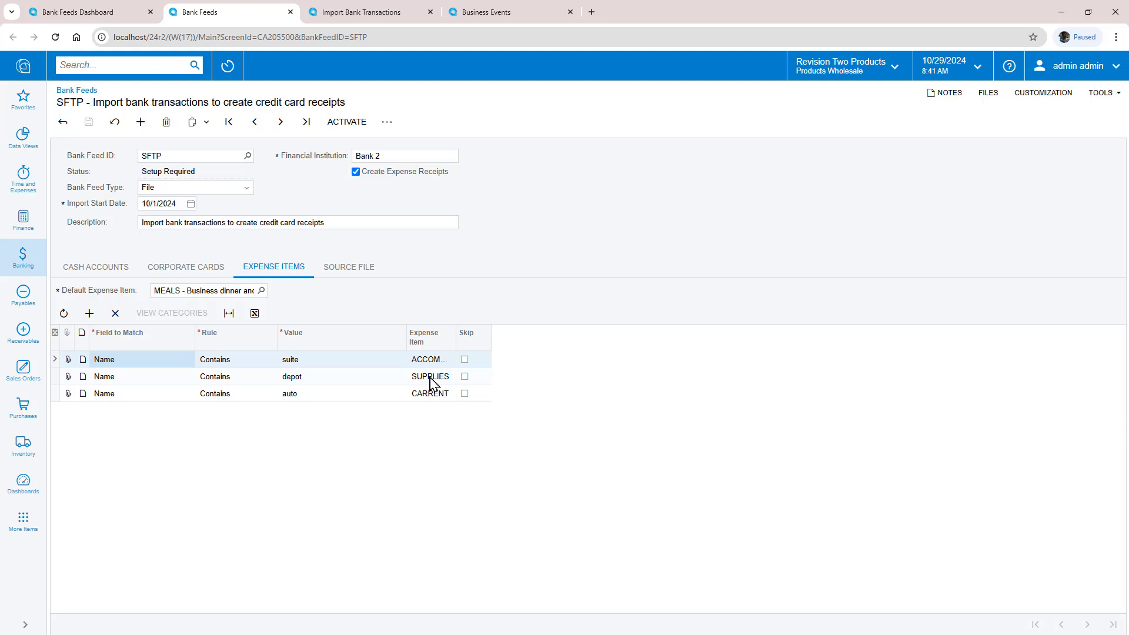
# Review the feed's source file connection and mapping rules, including the source fields available for the Bank Account Name formula
pyautogui.click(341, 273)
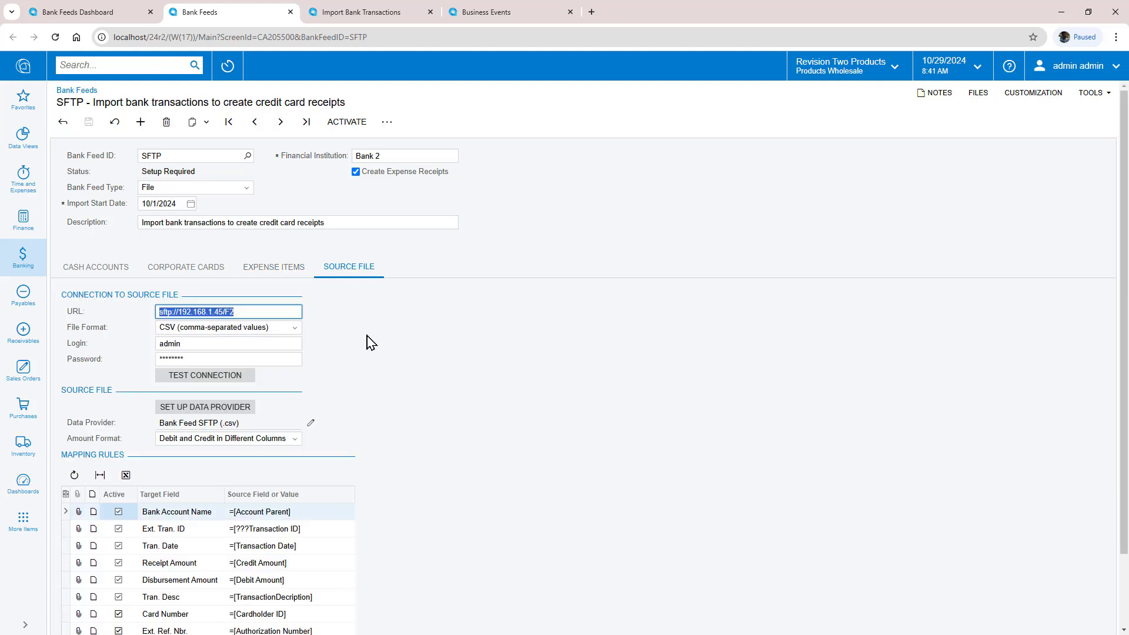
pyautogui.click(371, 342)
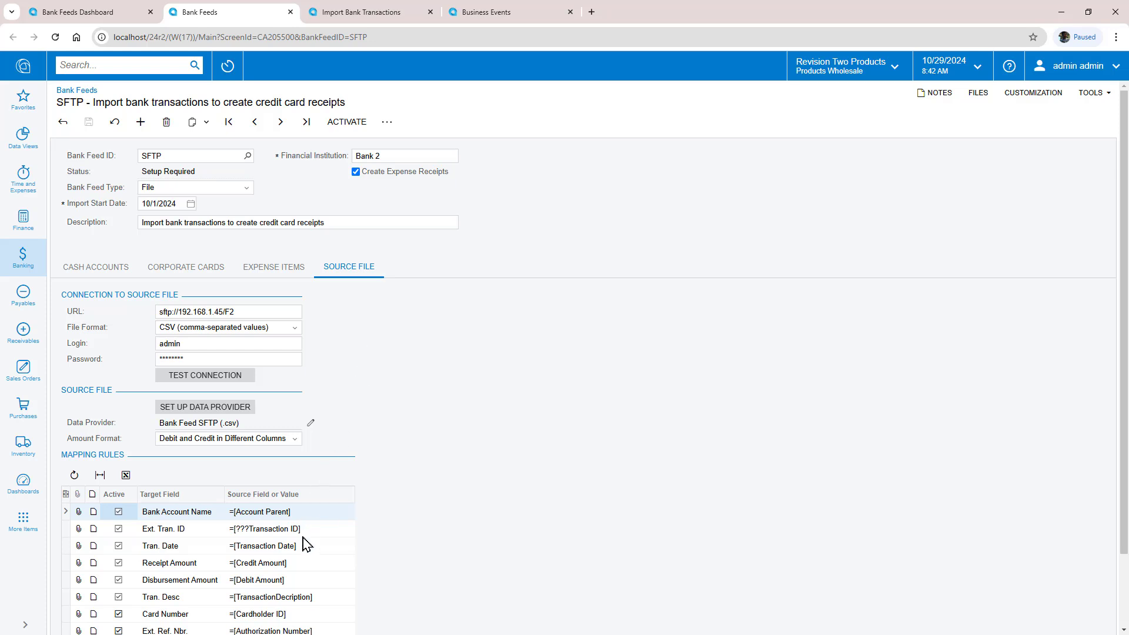
pyautogui.scroll(-1, 308, 551)
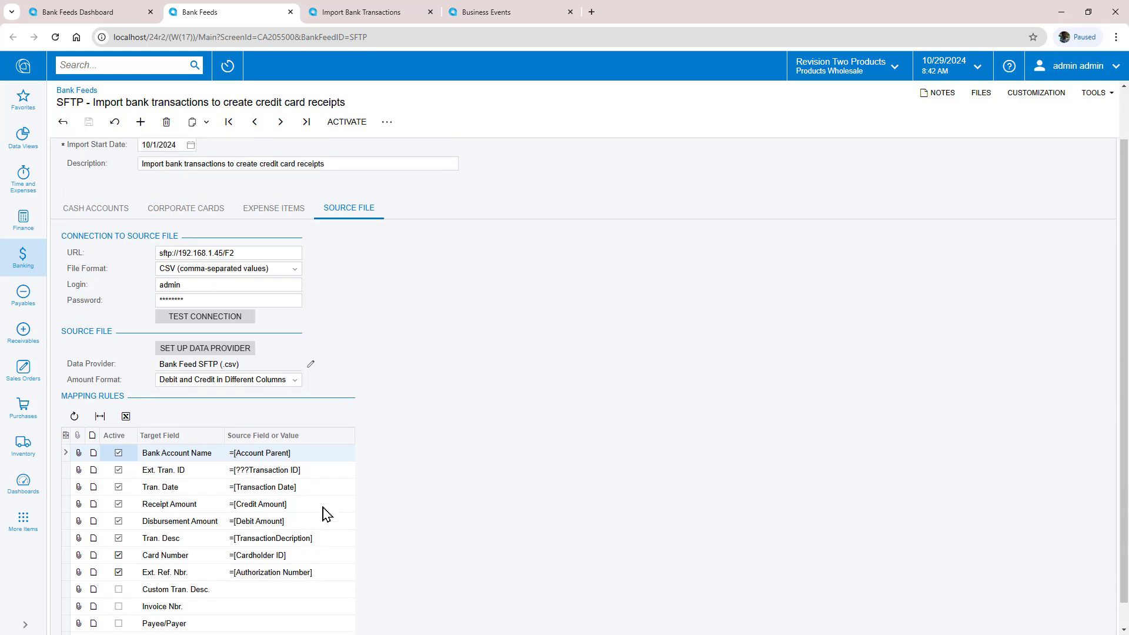
pyautogui.click(342, 458)
pyautogui.click(347, 456)
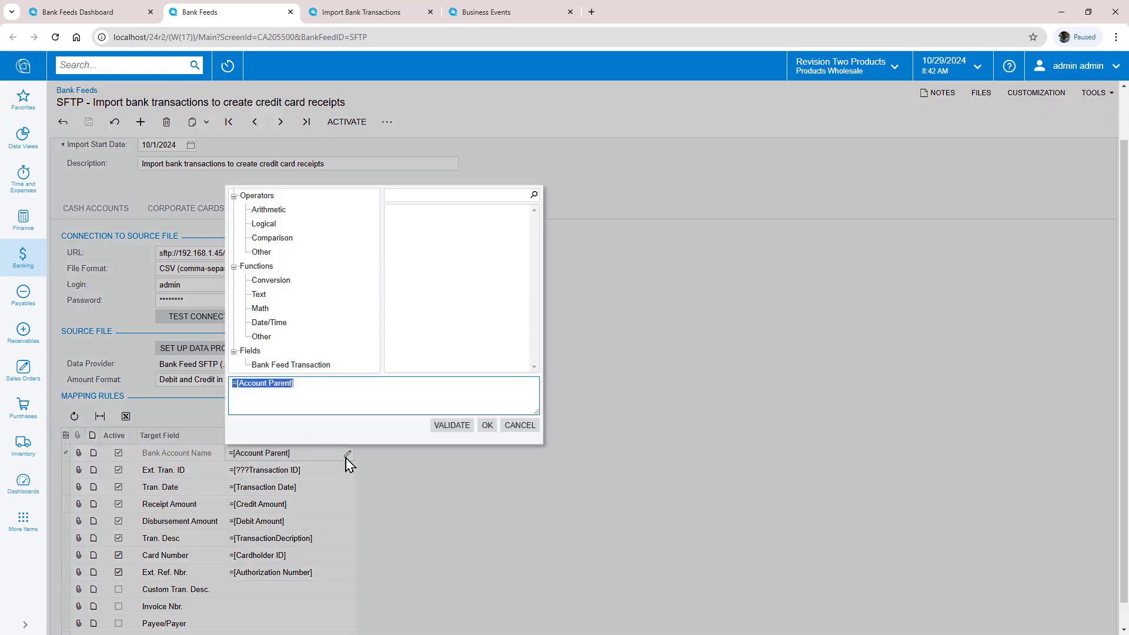
pyautogui.click(327, 366)
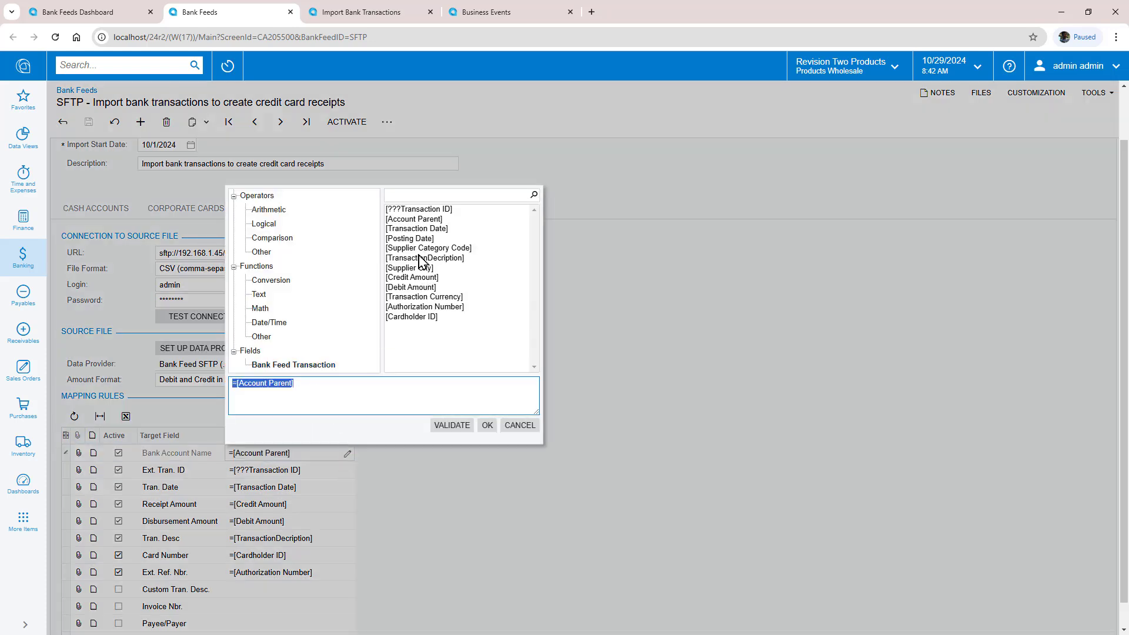
pyautogui.click(527, 430)
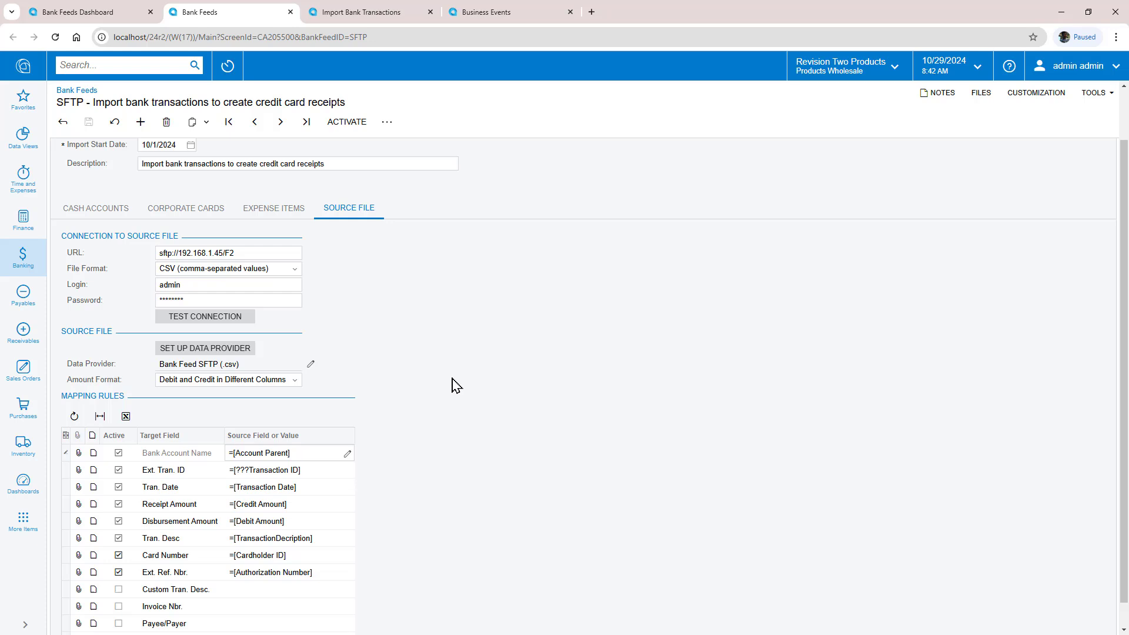
# Return to the feed's cash accounts and check the F2 server folder in File Explorer for the TestLoad1_AF2_1a.csv source file
pyautogui.click(99, 211)
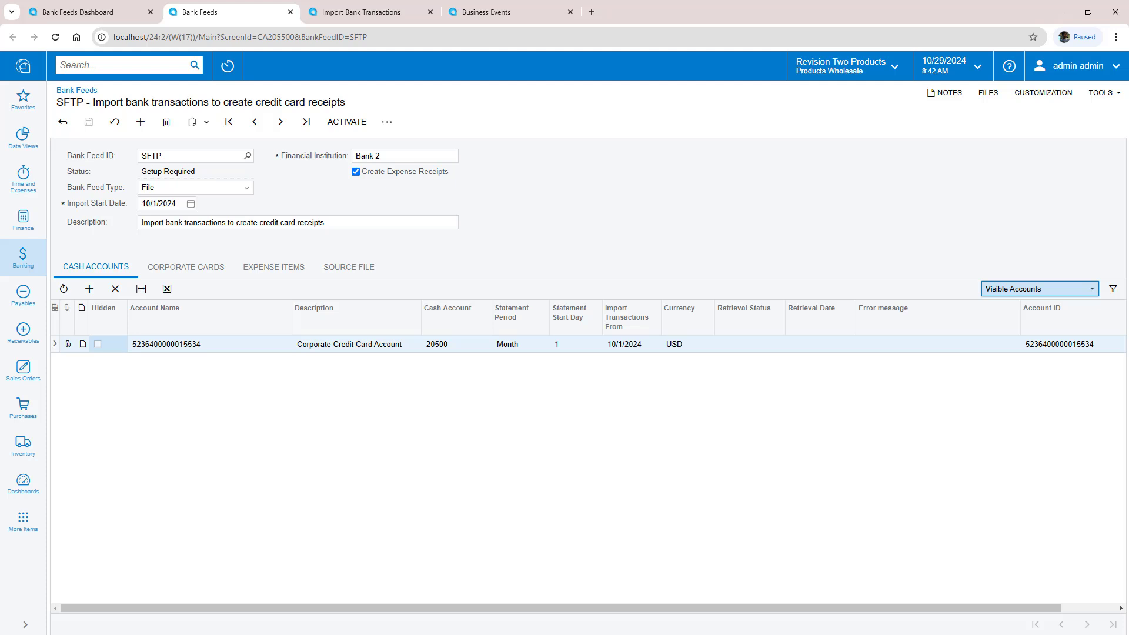
pyautogui.moveTo(1094, 1); pyautogui.dragTo(665, 80)
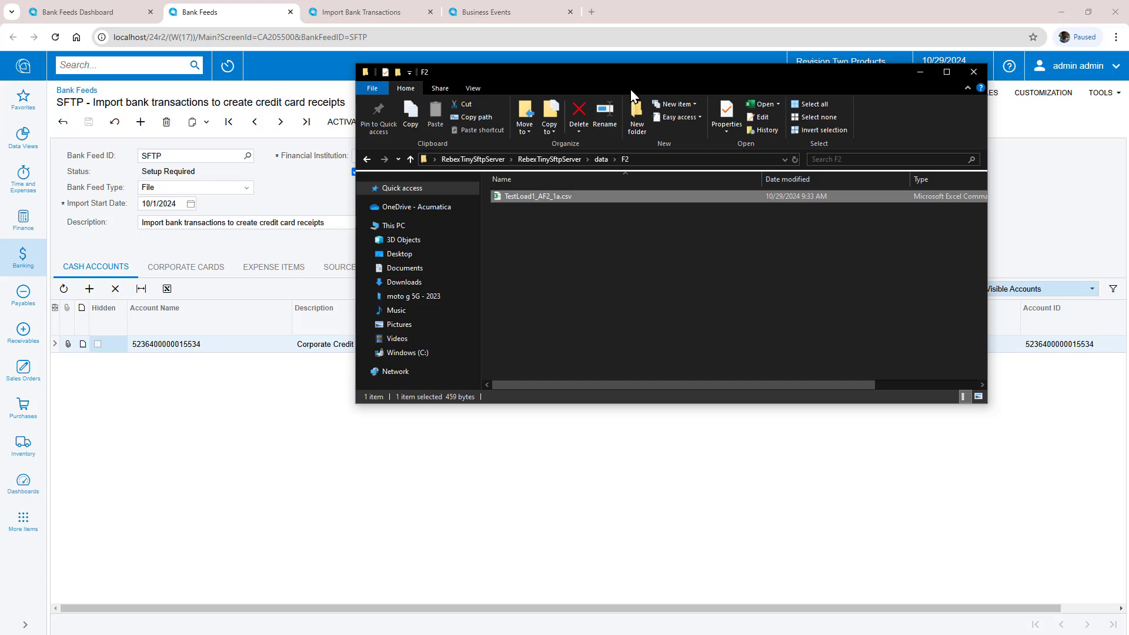
pyautogui.moveTo(558, 69); pyautogui.dragTo(1128, 78)
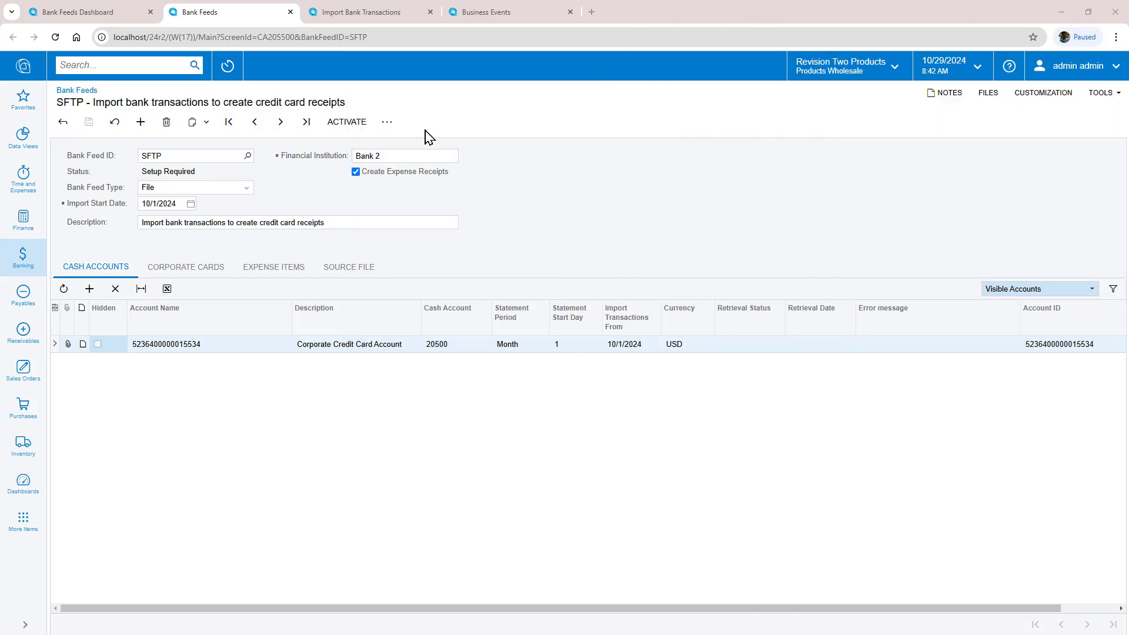
# Create and save a bank transaction import statement for cash account 20500, Corporate Credit Card, with end balance date 10/29/2024
pyautogui.click(351, 13)
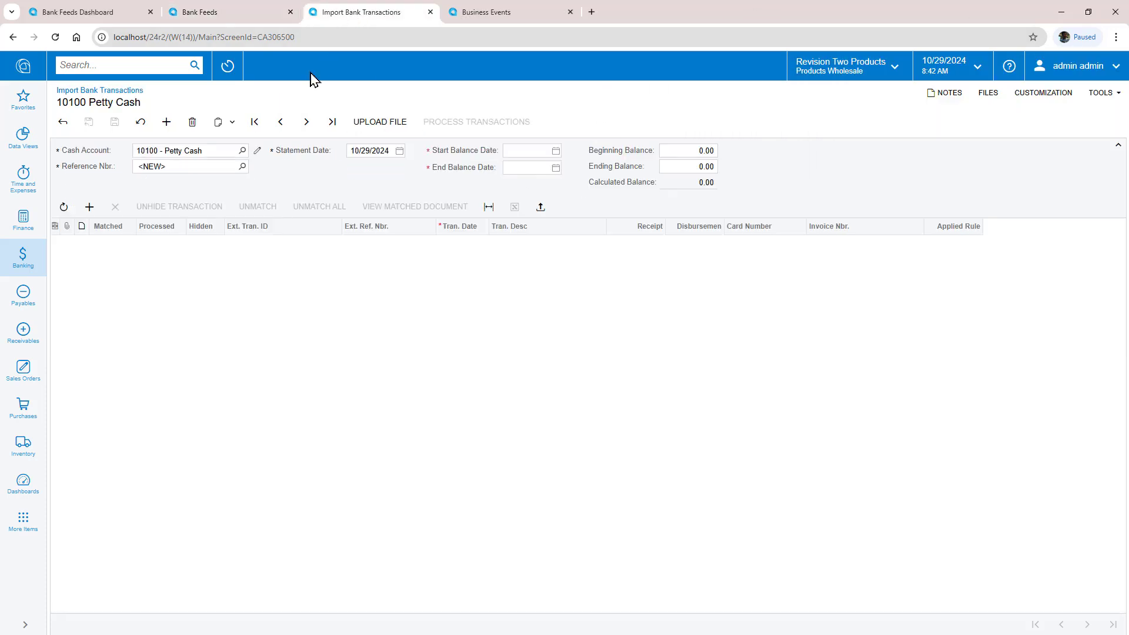
pyautogui.click(242, 152)
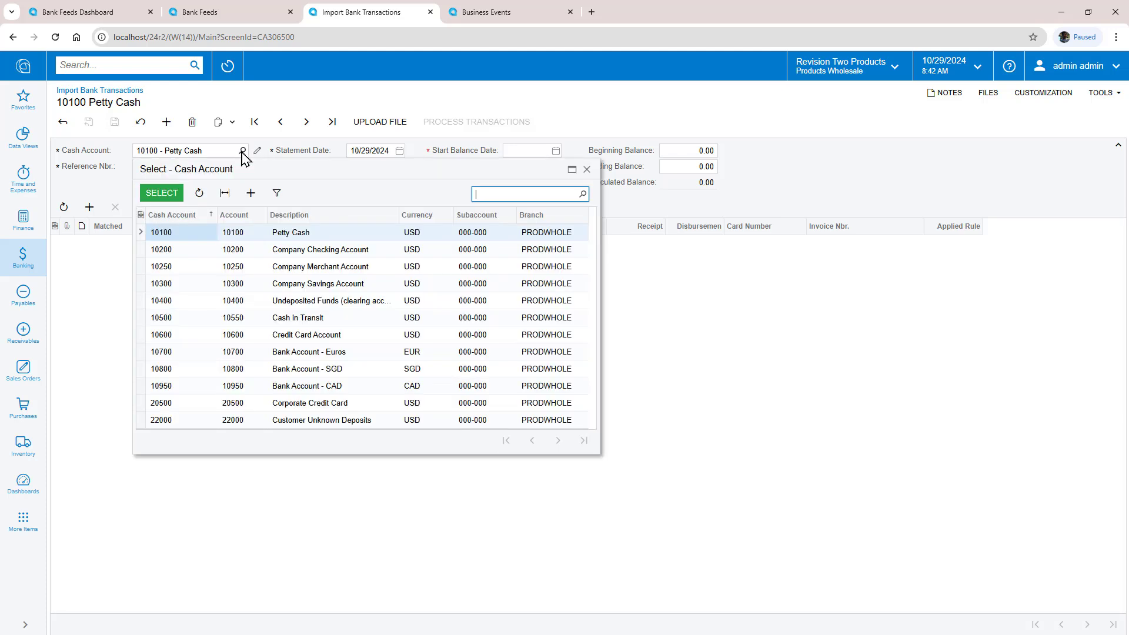
pyautogui.doubleClick(168, 403)
pyautogui.click(555, 168)
pyautogui.click(579, 293)
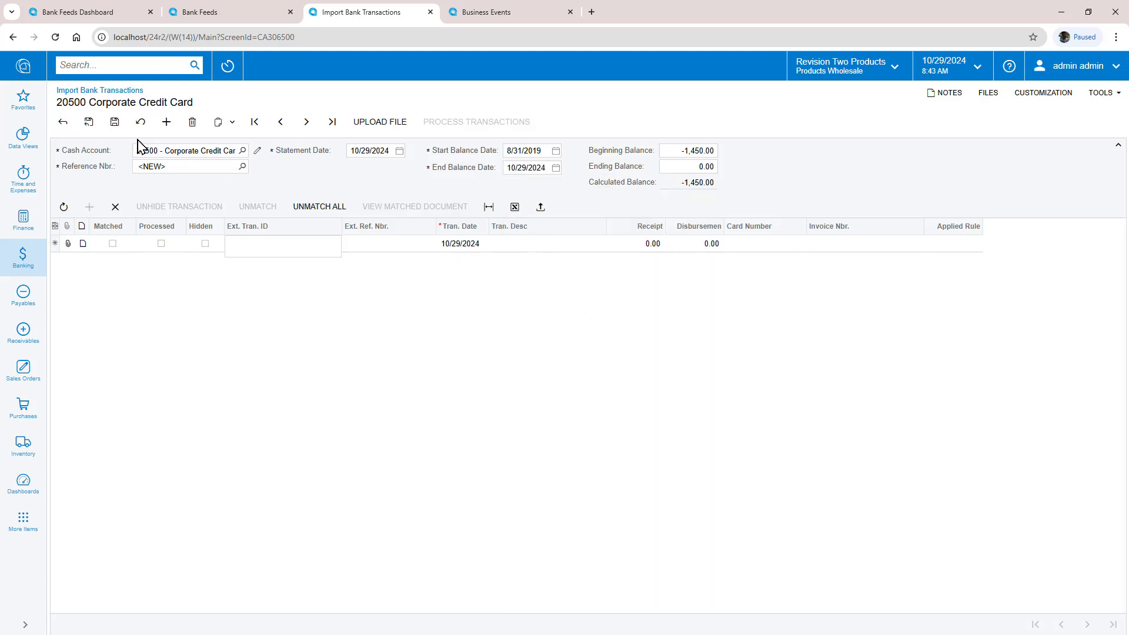
pyautogui.click(116, 123)
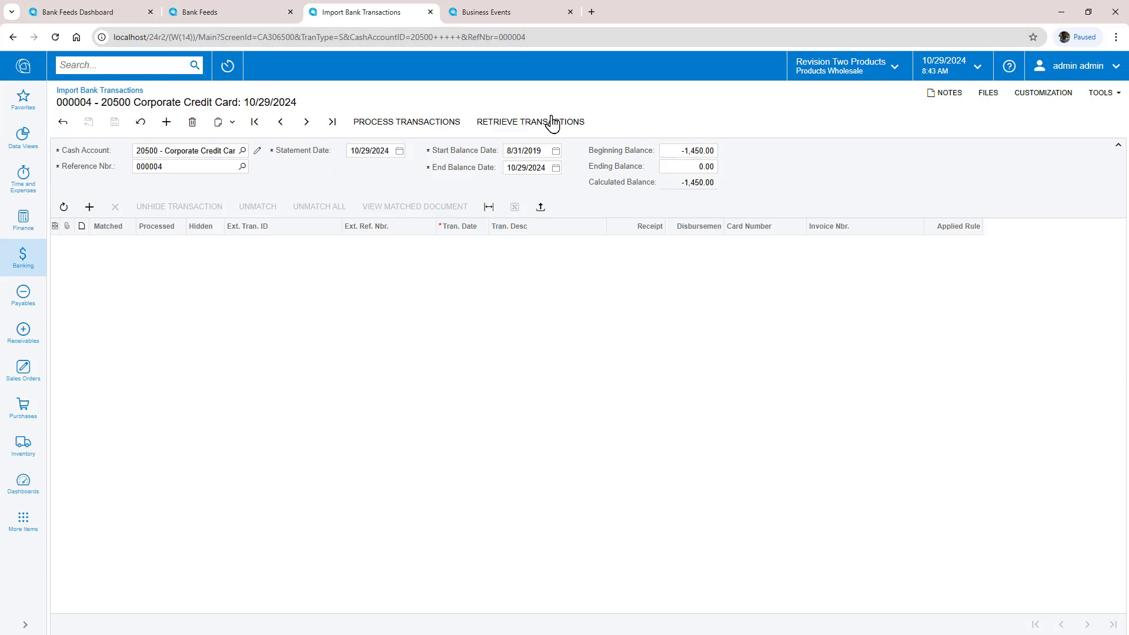
# Retrieve the corporate credit card's bank transactions and open them for processing
pyautogui.click(552, 122)
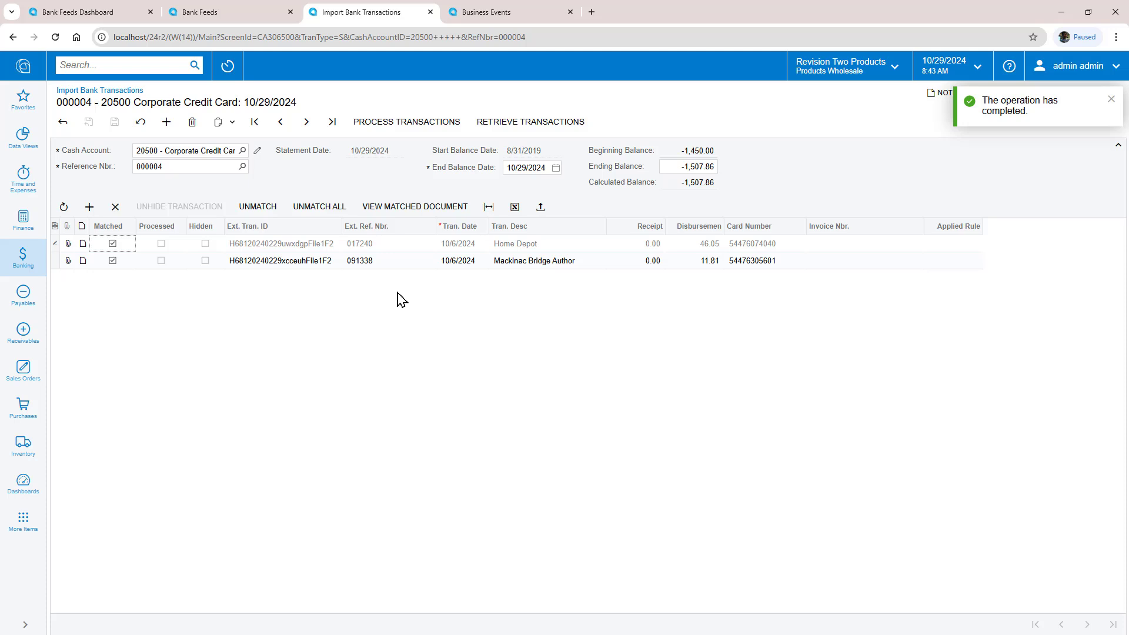
pyautogui.click(403, 130)
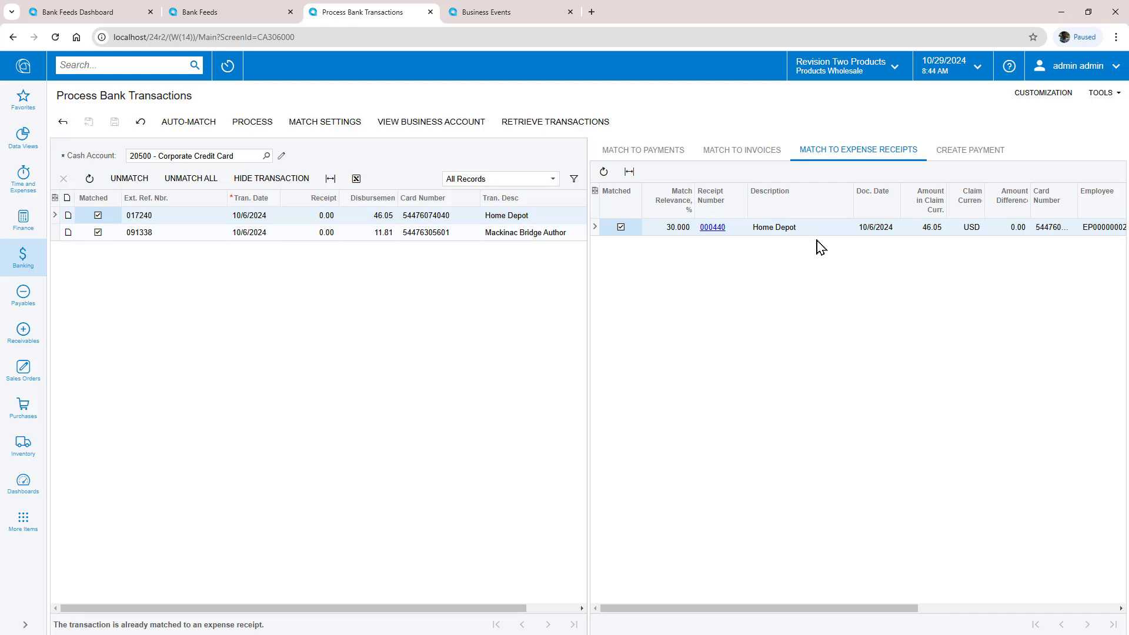
# Switch to the mirrored phone and open the Home Depot expense receipt from its New Expense Receipt notification
pyautogui.hotkey('alt', 'Tab')
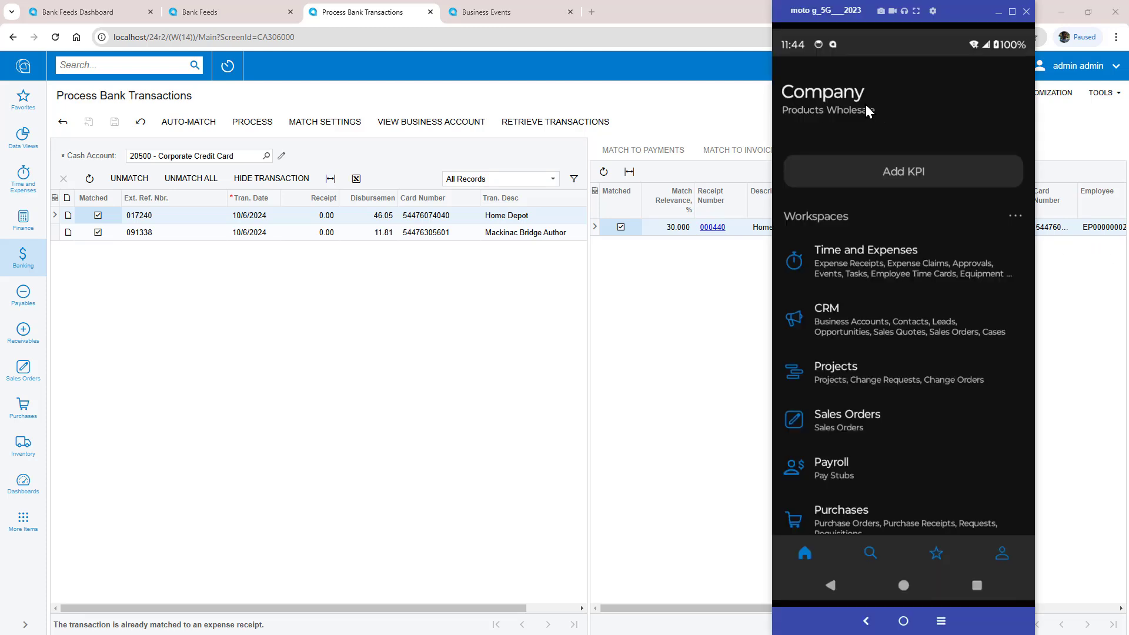
pyautogui.moveTo(820, 43); pyautogui.dragTo(838, 263)
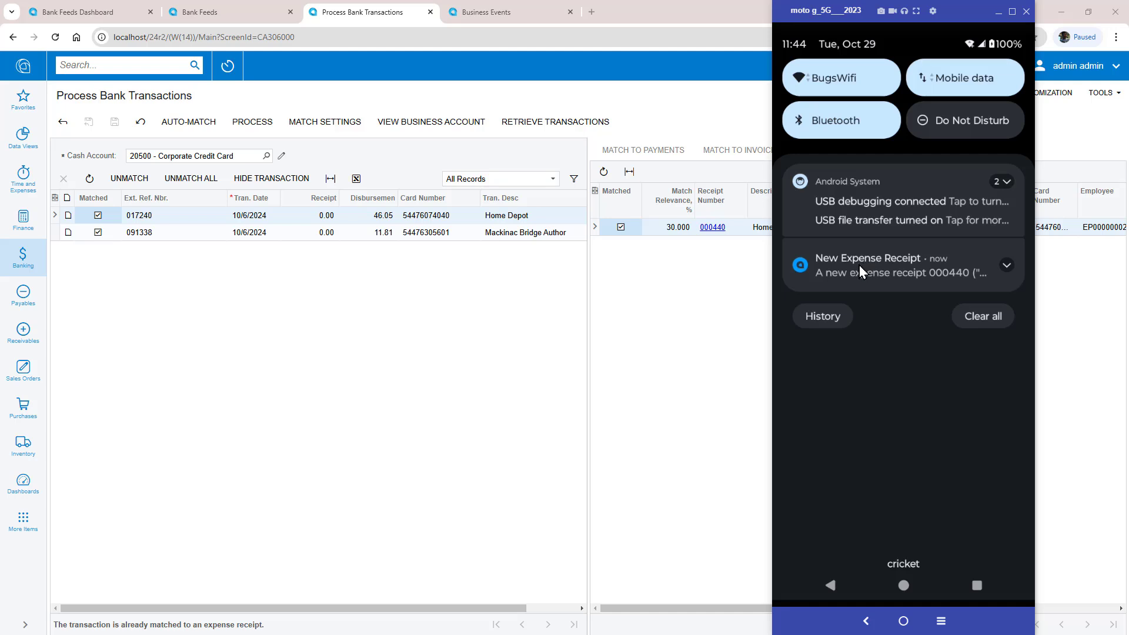
pyautogui.click(859, 268)
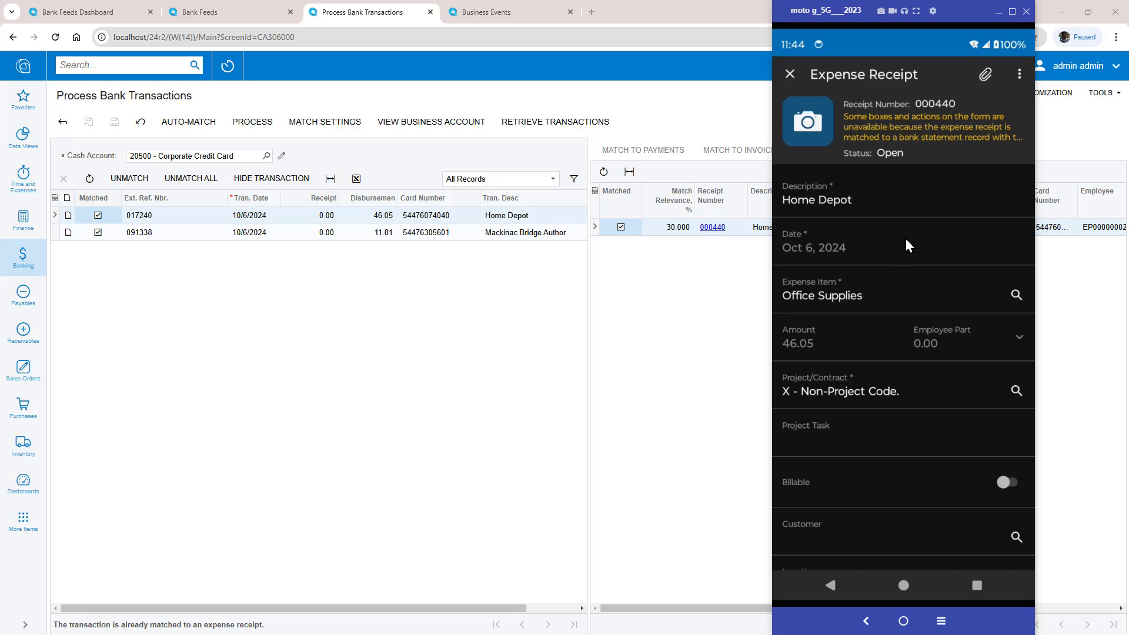
# Attach a photo of the paper receipt to the Home Depot expense receipt on the phone and close it
pyautogui.click(809, 125)
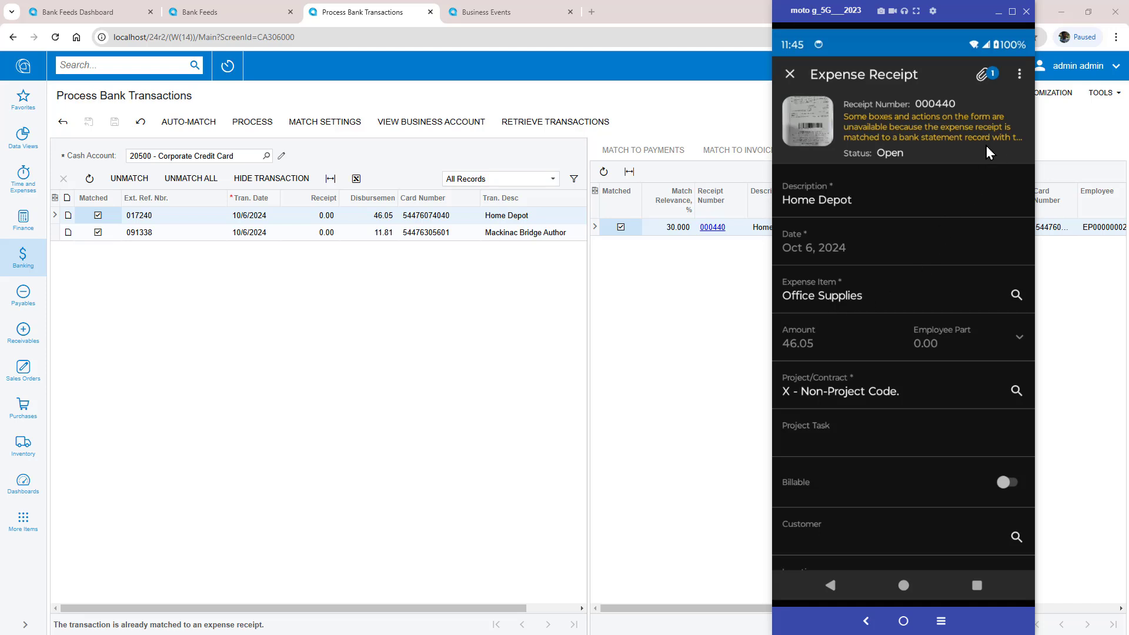
pyautogui.click(790, 74)
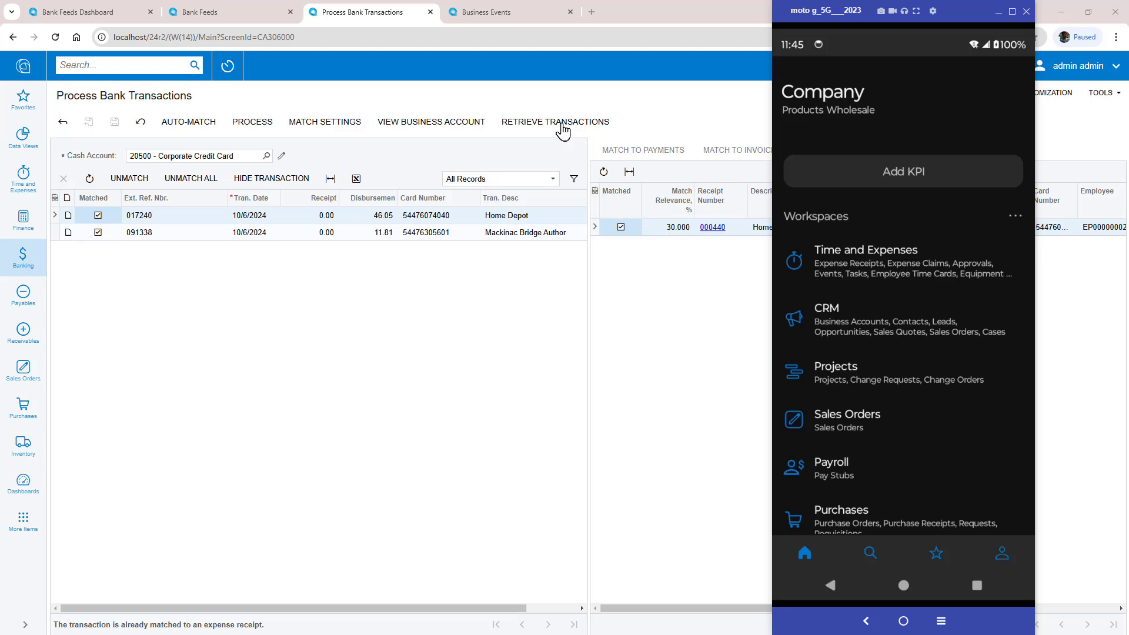
# Review the New Expense Receipt business event in the browser, including its mobile push notification and the subscriber types available for creation
pyautogui.click(490, 15)
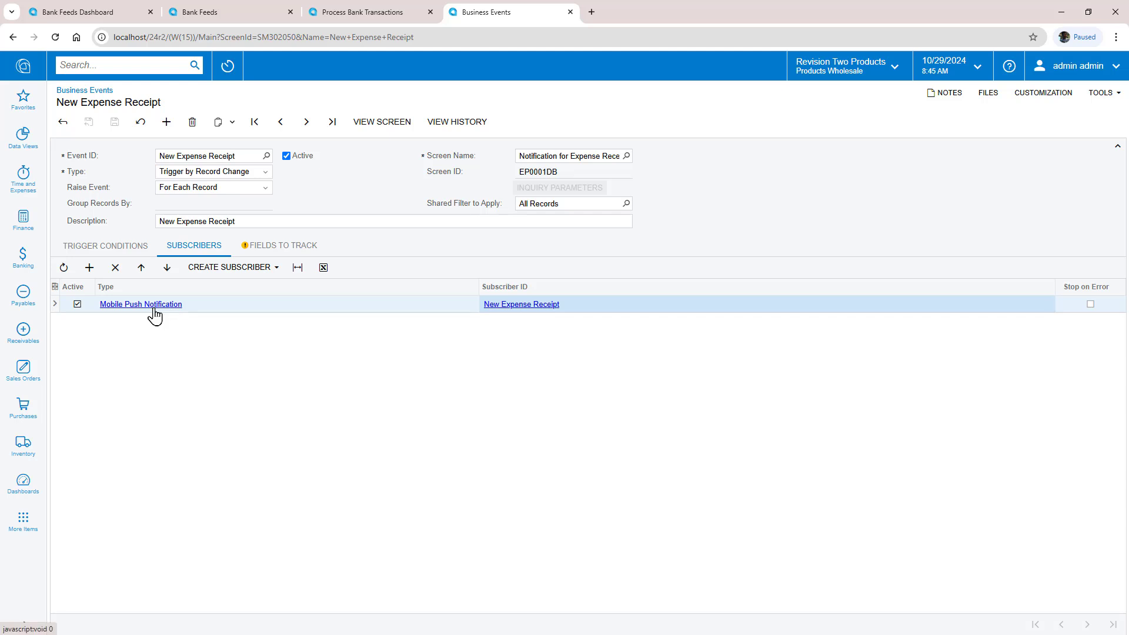
pyautogui.click(523, 305)
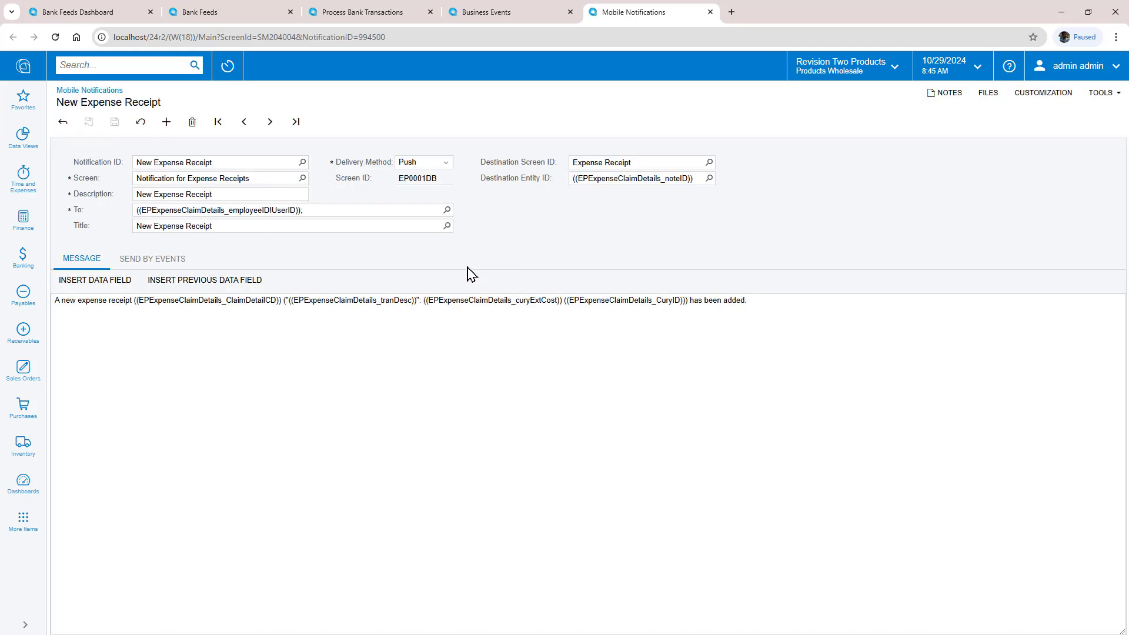
pyautogui.click(480, 18)
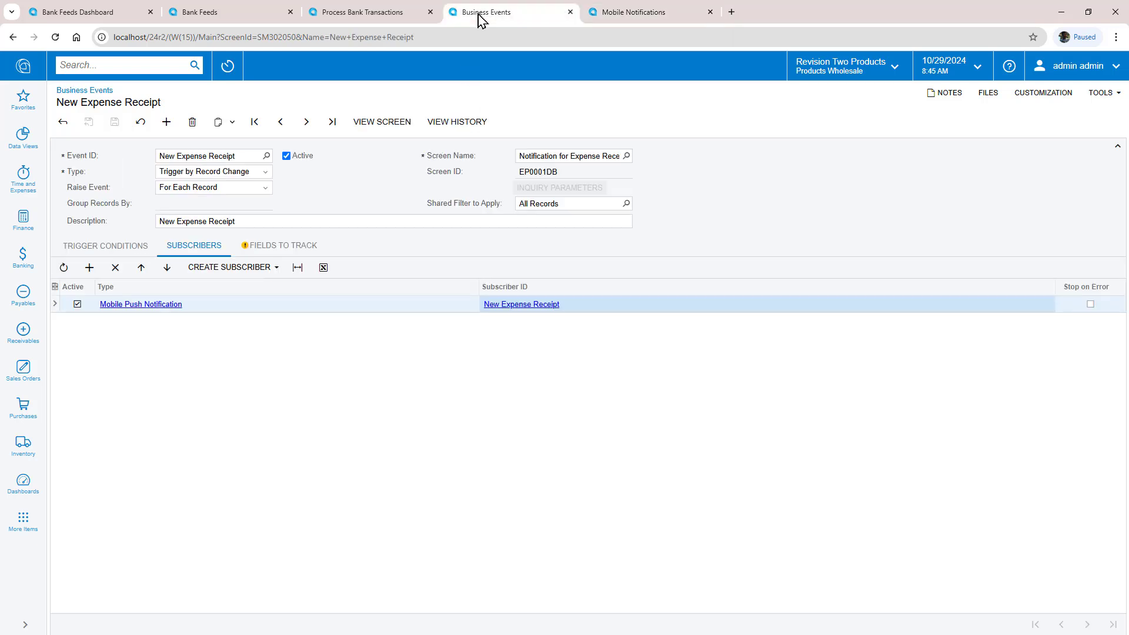
pyautogui.click(276, 269)
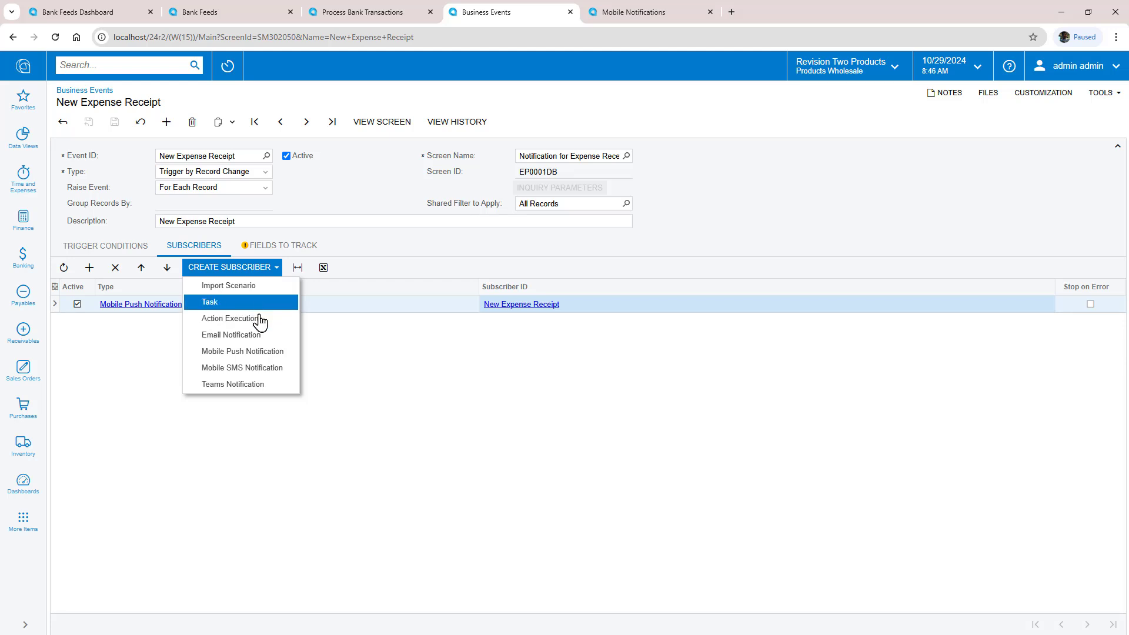
pyautogui.click(434, 247)
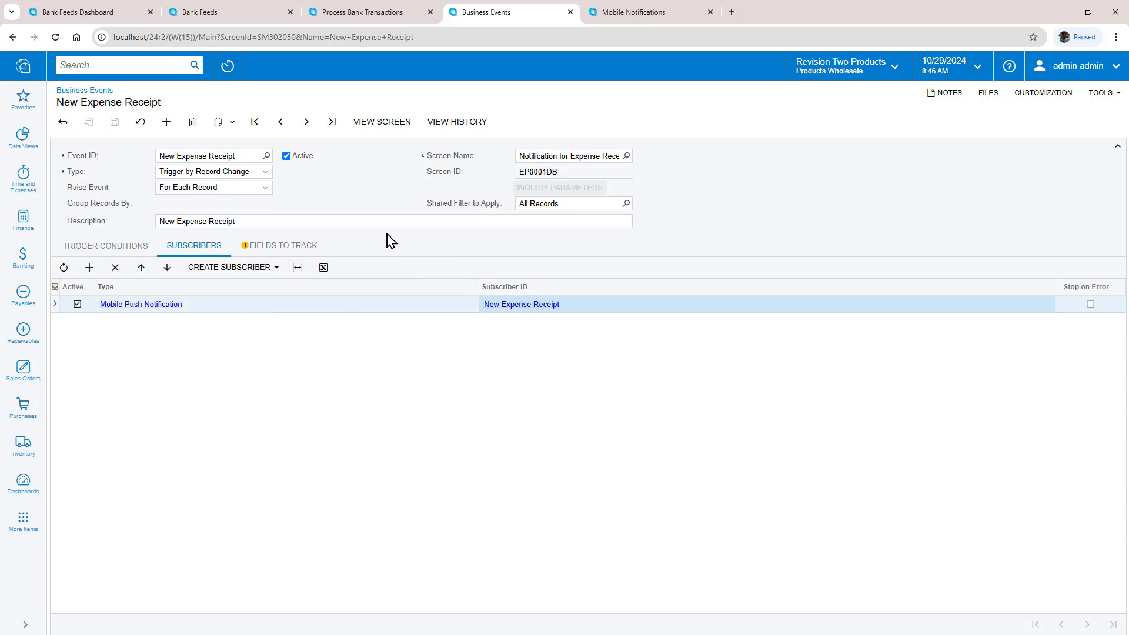
# Open the Home Depot expense receipt from the recently viewed records
pyautogui.click(228, 66)
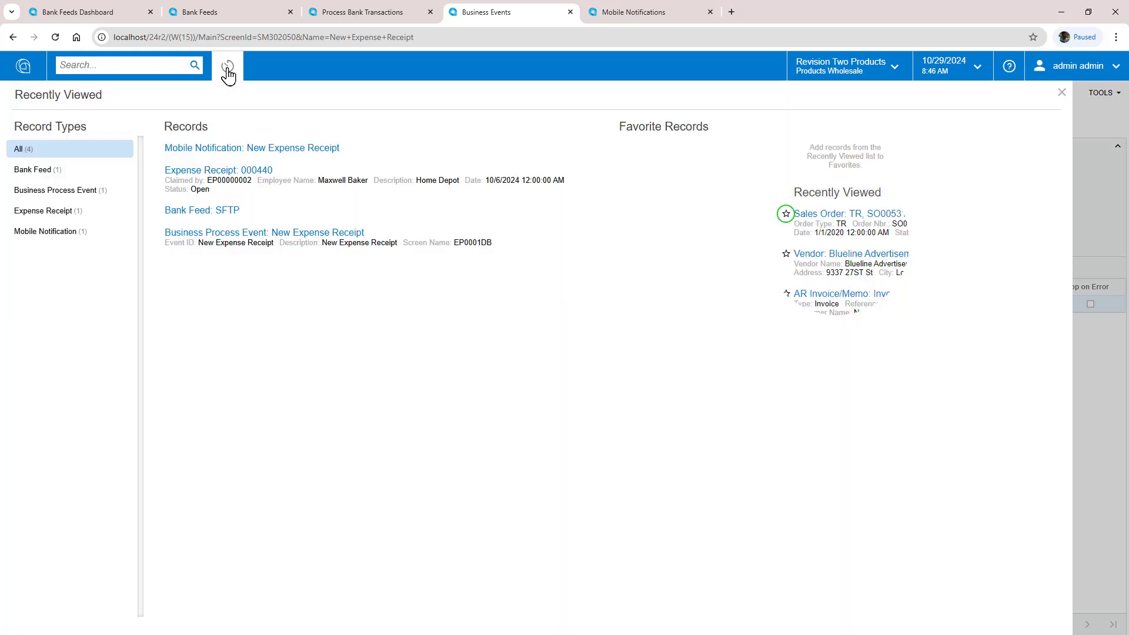
pyautogui.click(225, 171)
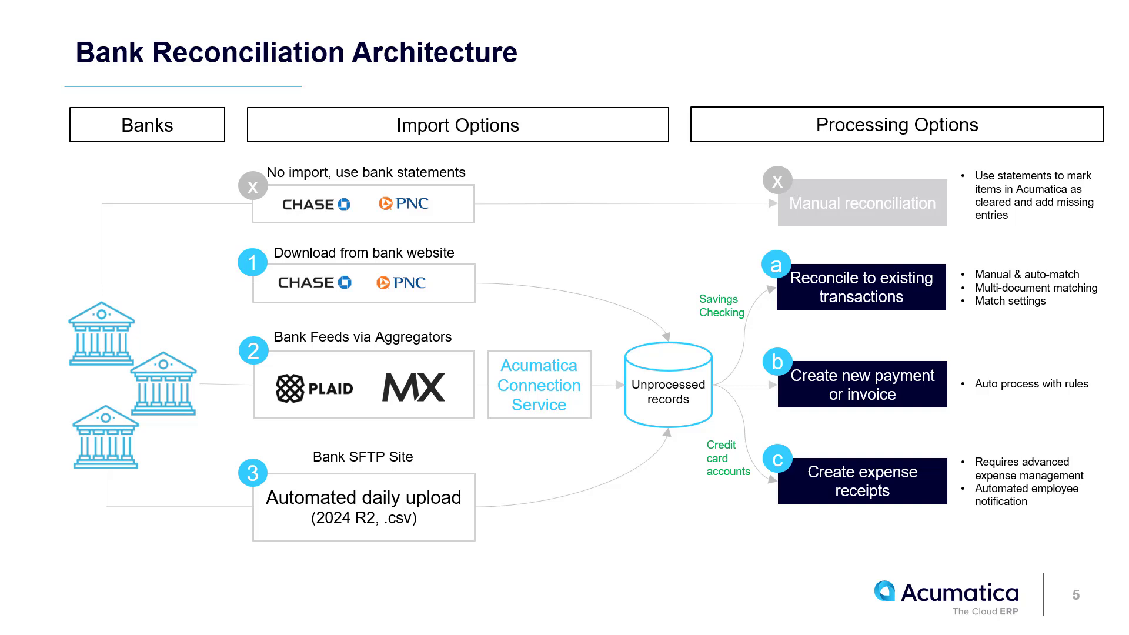
pyautogui.press('Right')
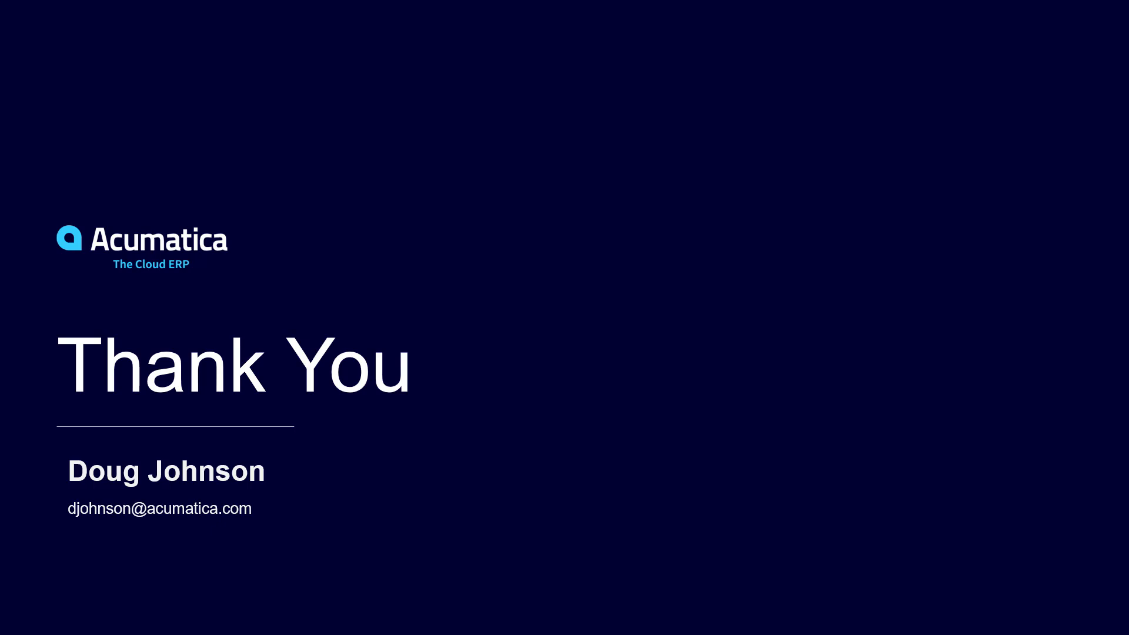